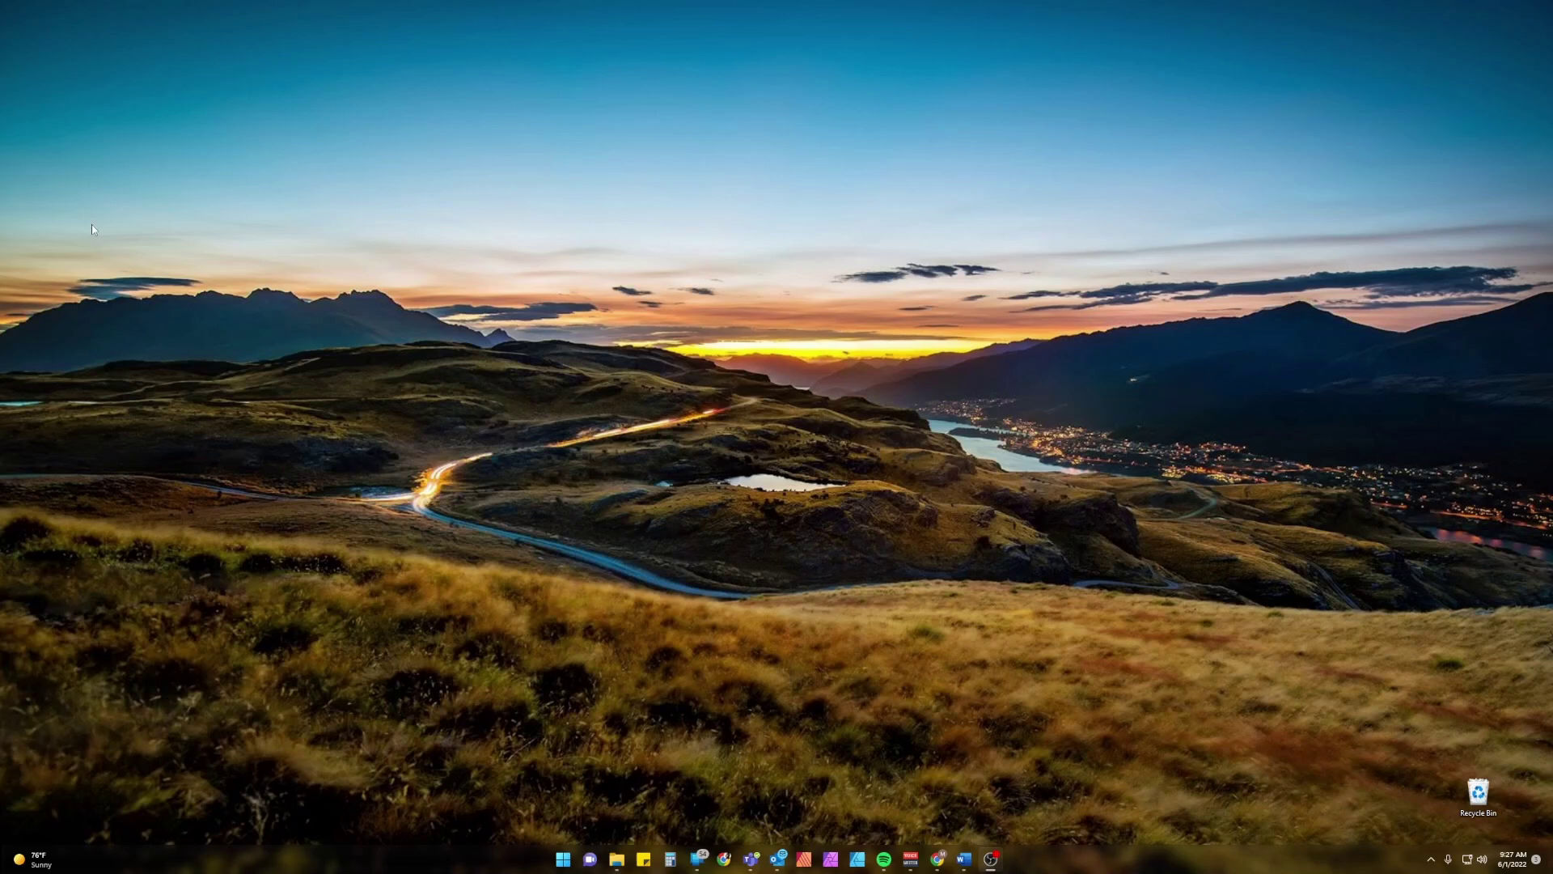
Load bktechnologies.com in a new Chrome tab
{"action": "left_click", "coordinate": [938, 856]}
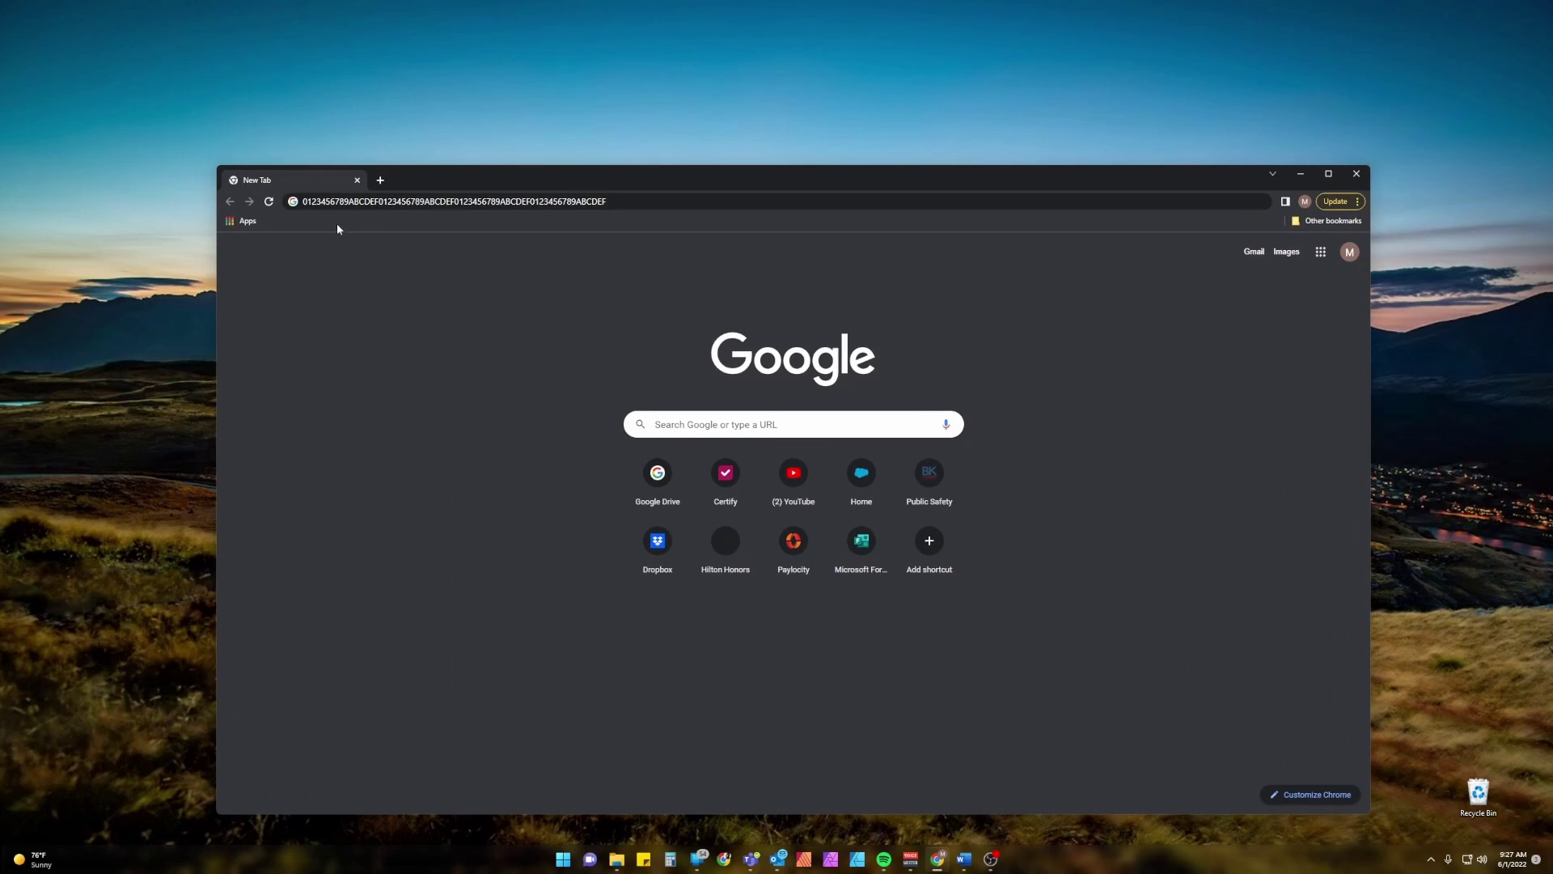
{"action": "left_click", "coordinate": [371, 204]}
{"action": "type", "text": "bktechnologies.com"}
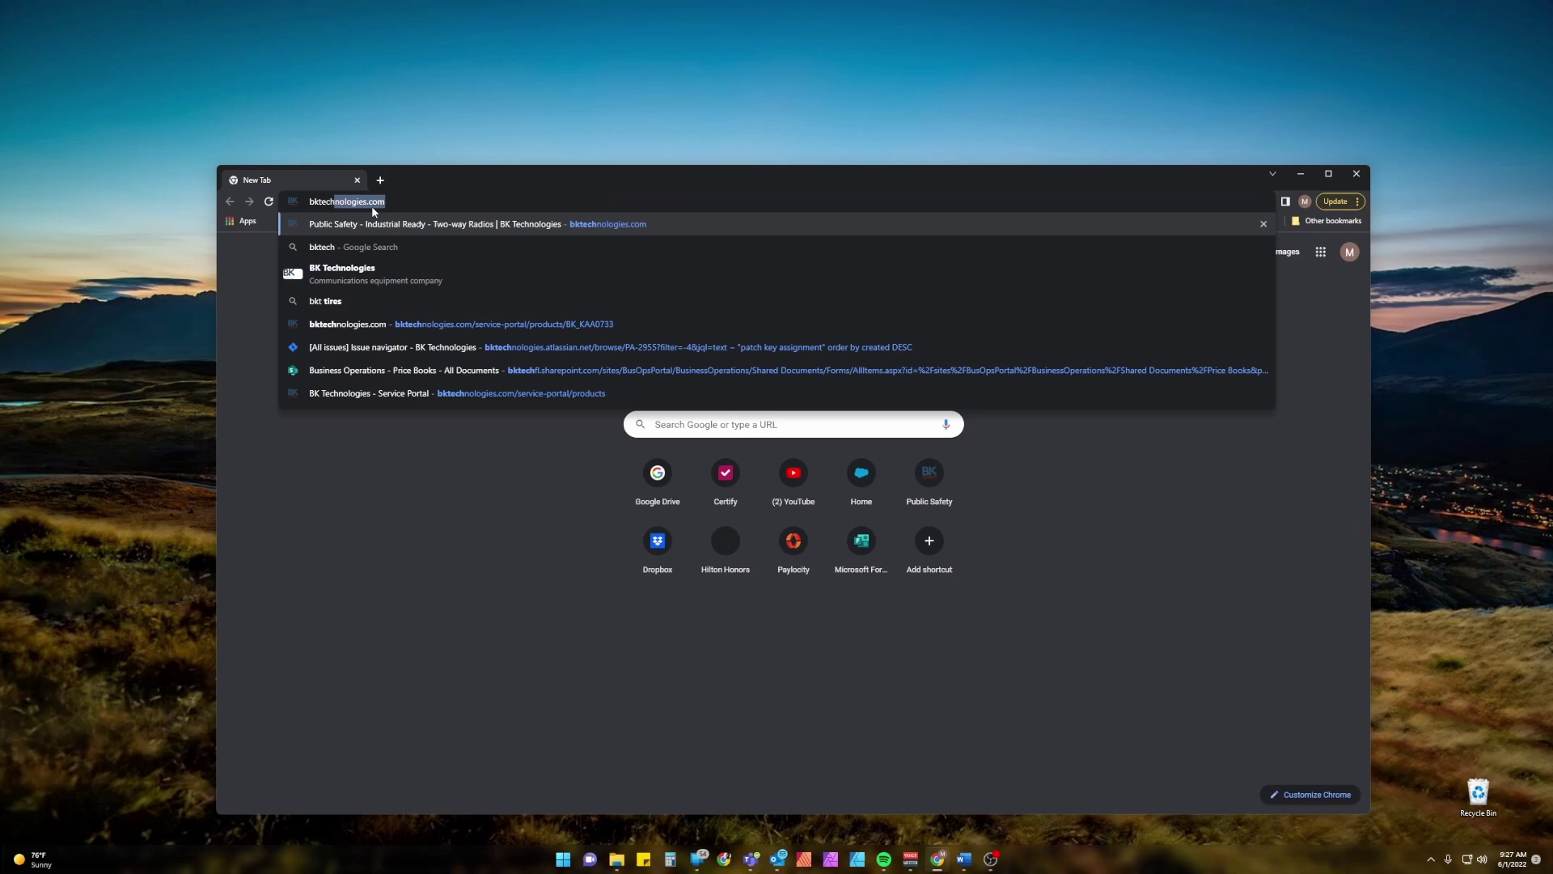
{"action": "key", "text": "Return"}
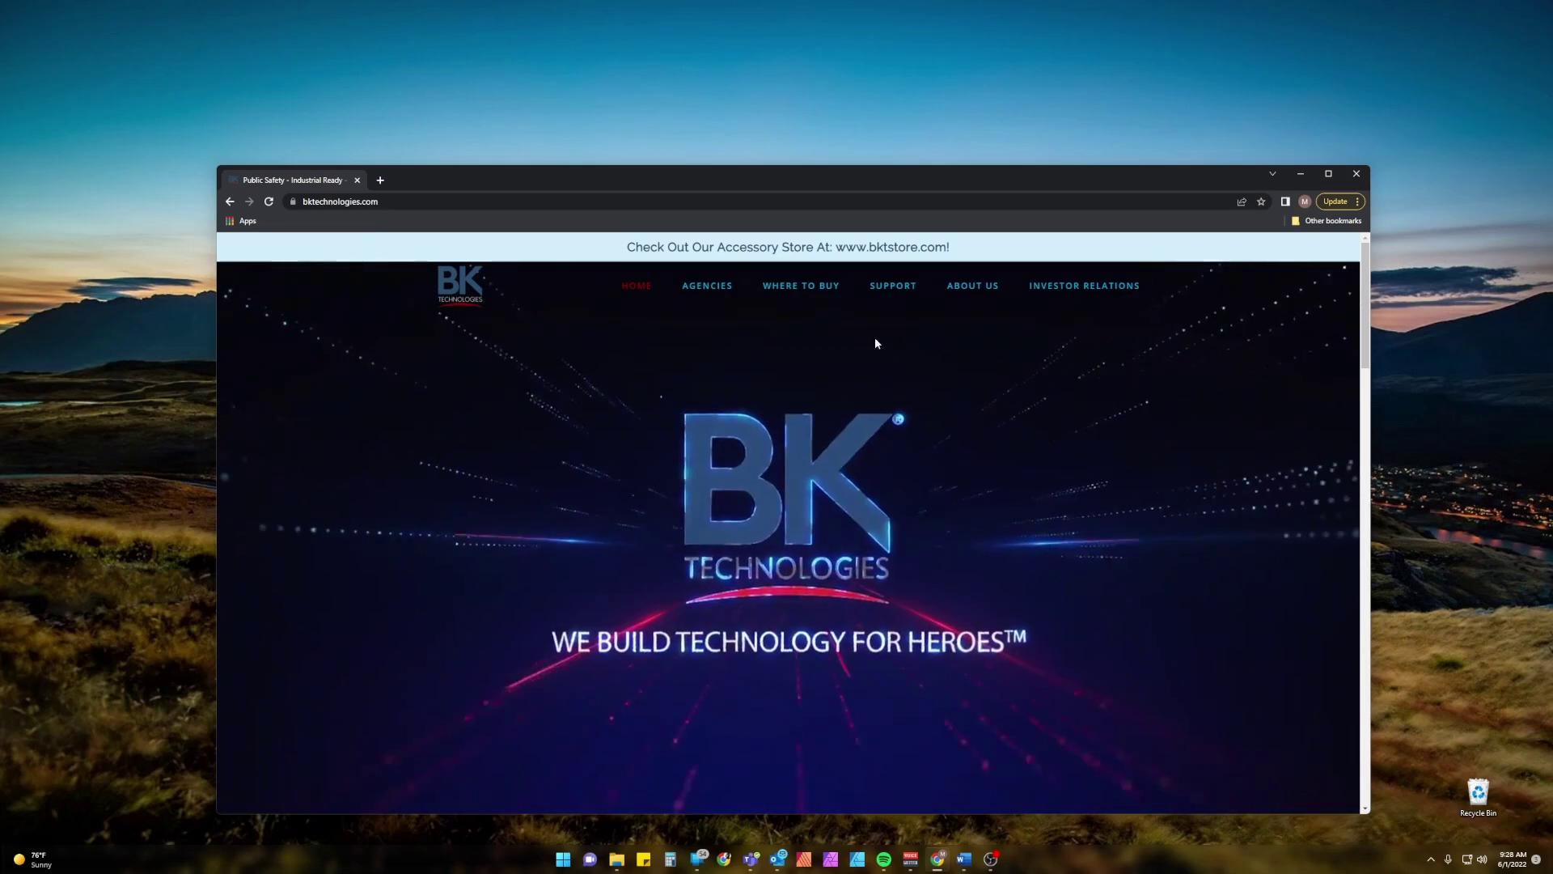
Open the Technical Support service portal from the SUPPORT menu
{"action": "mouse_move", "coordinate": [890, 293]}
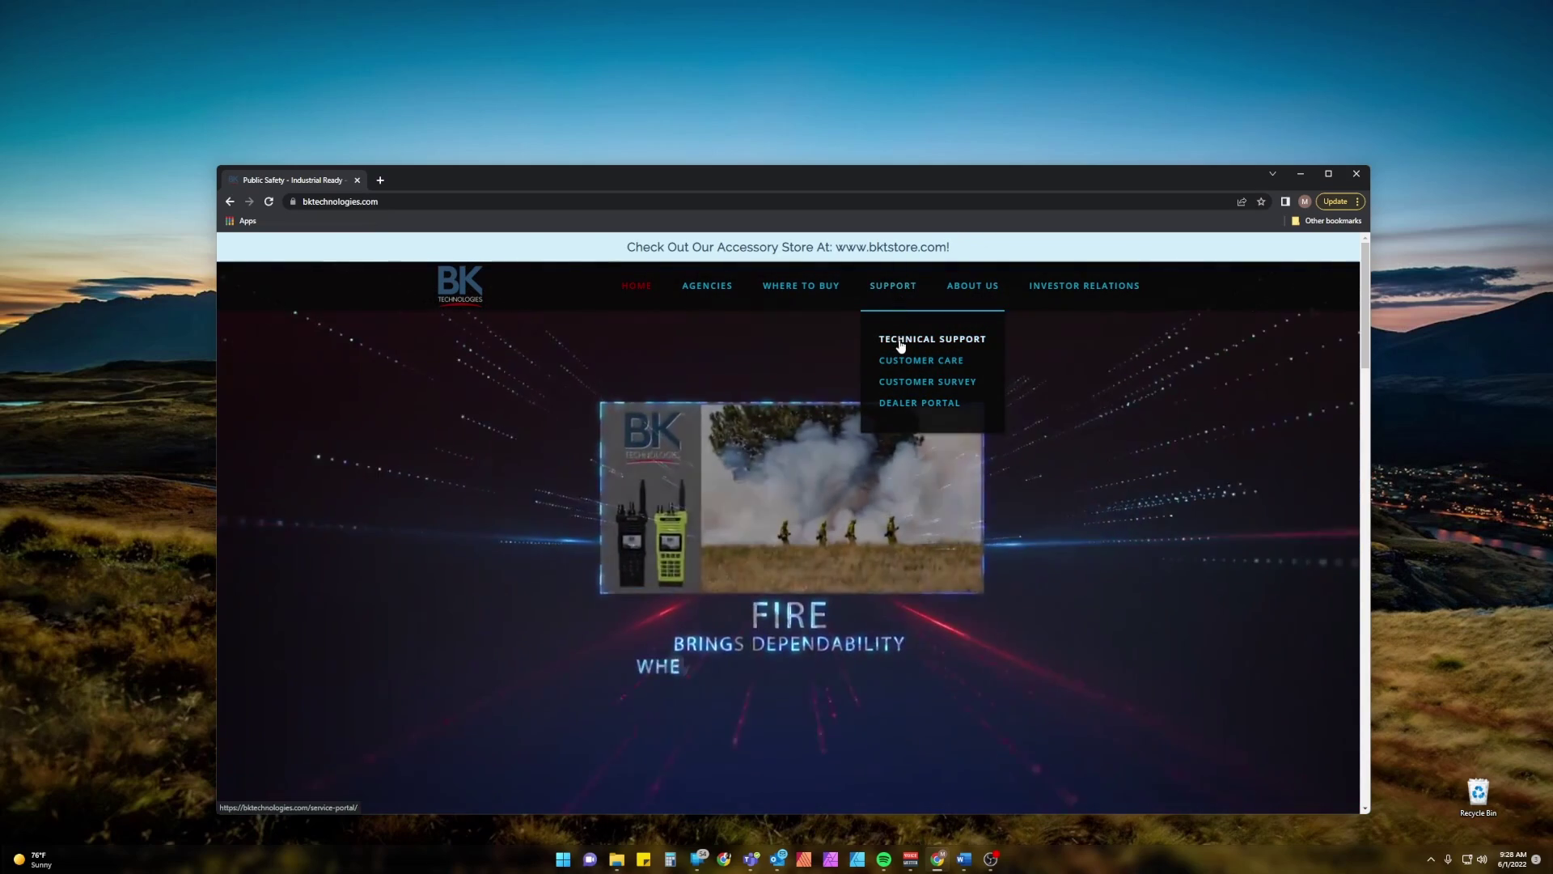
{"action": "left_click", "coordinate": [901, 346]}
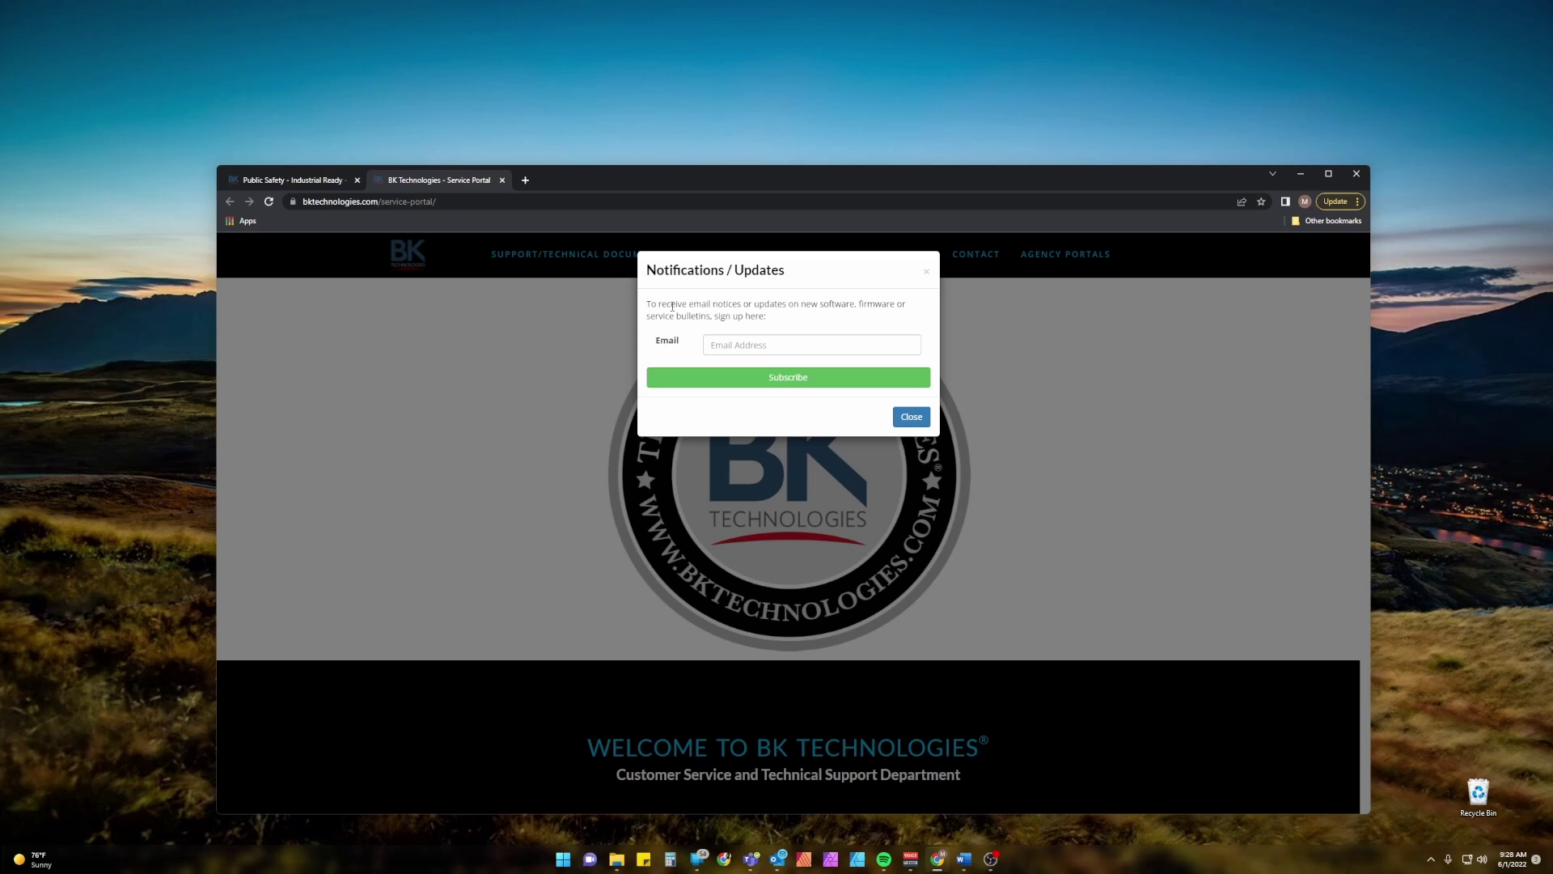
{"action": "left_click_drag", "start_coordinate": [777, 323], "coordinate": [649, 307]}
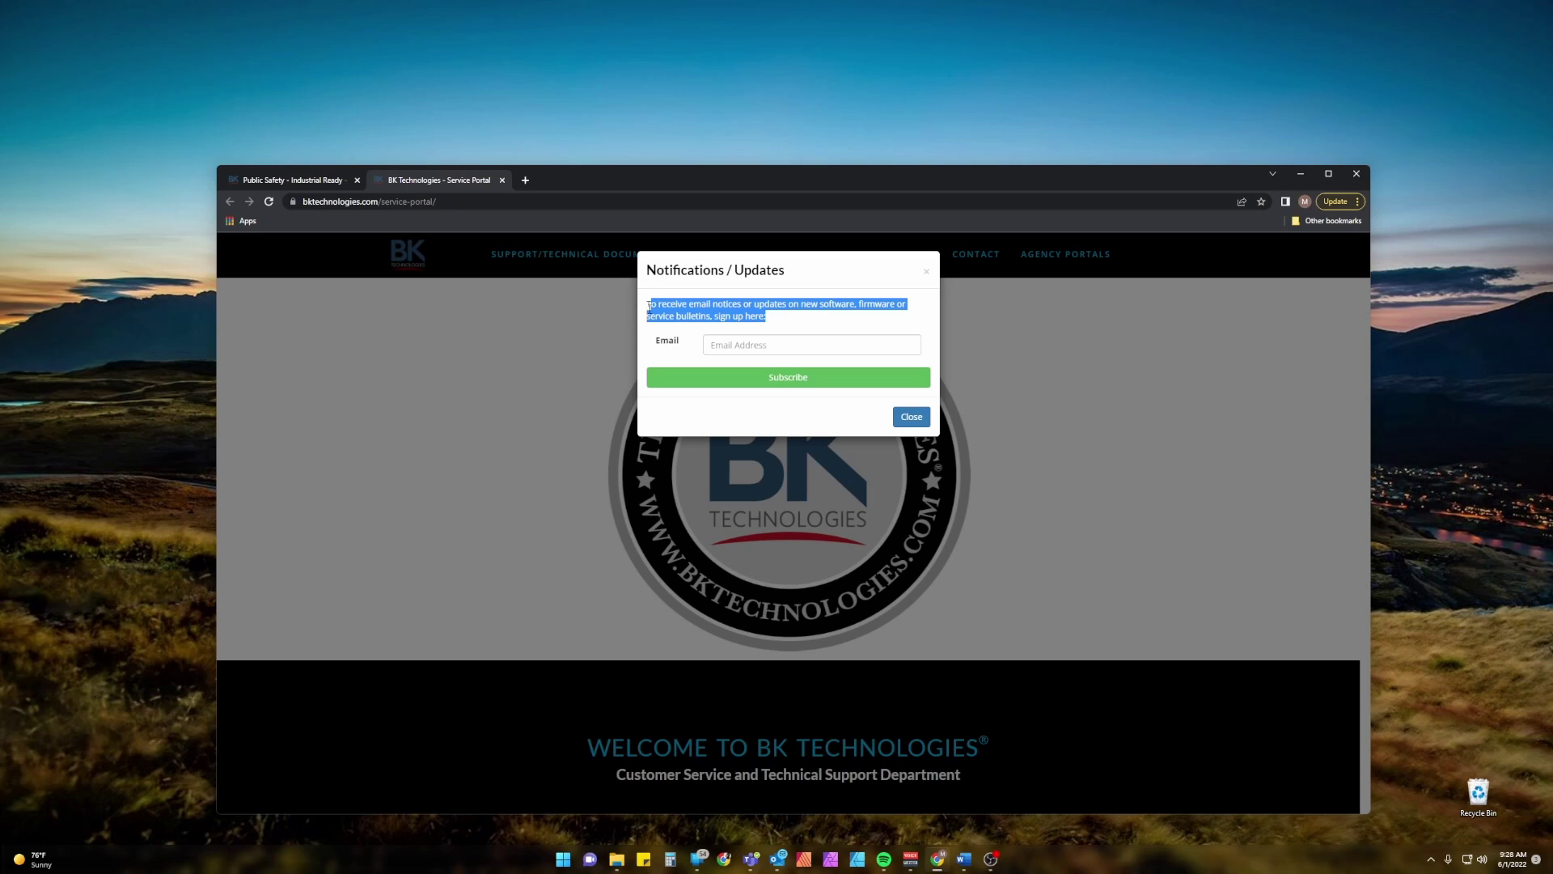
{"action": "left_click", "coordinate": [796, 336]}
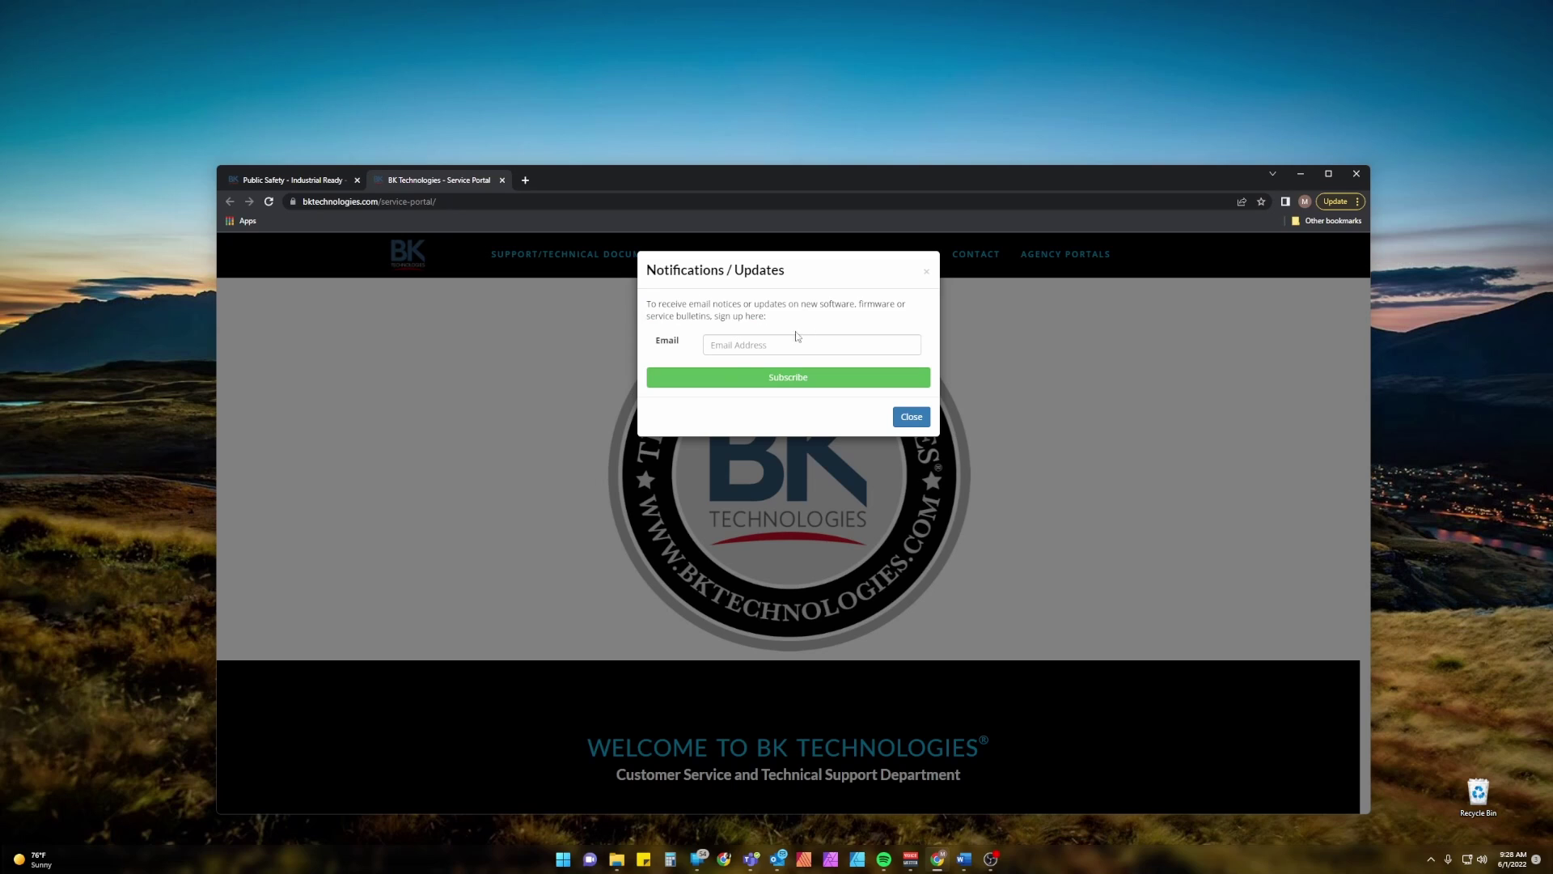
Dismiss the sign-up popup and go to KNG Digital Radios > KNG-P Series drivers listing
{"action": "left_click", "coordinate": [912, 418]}
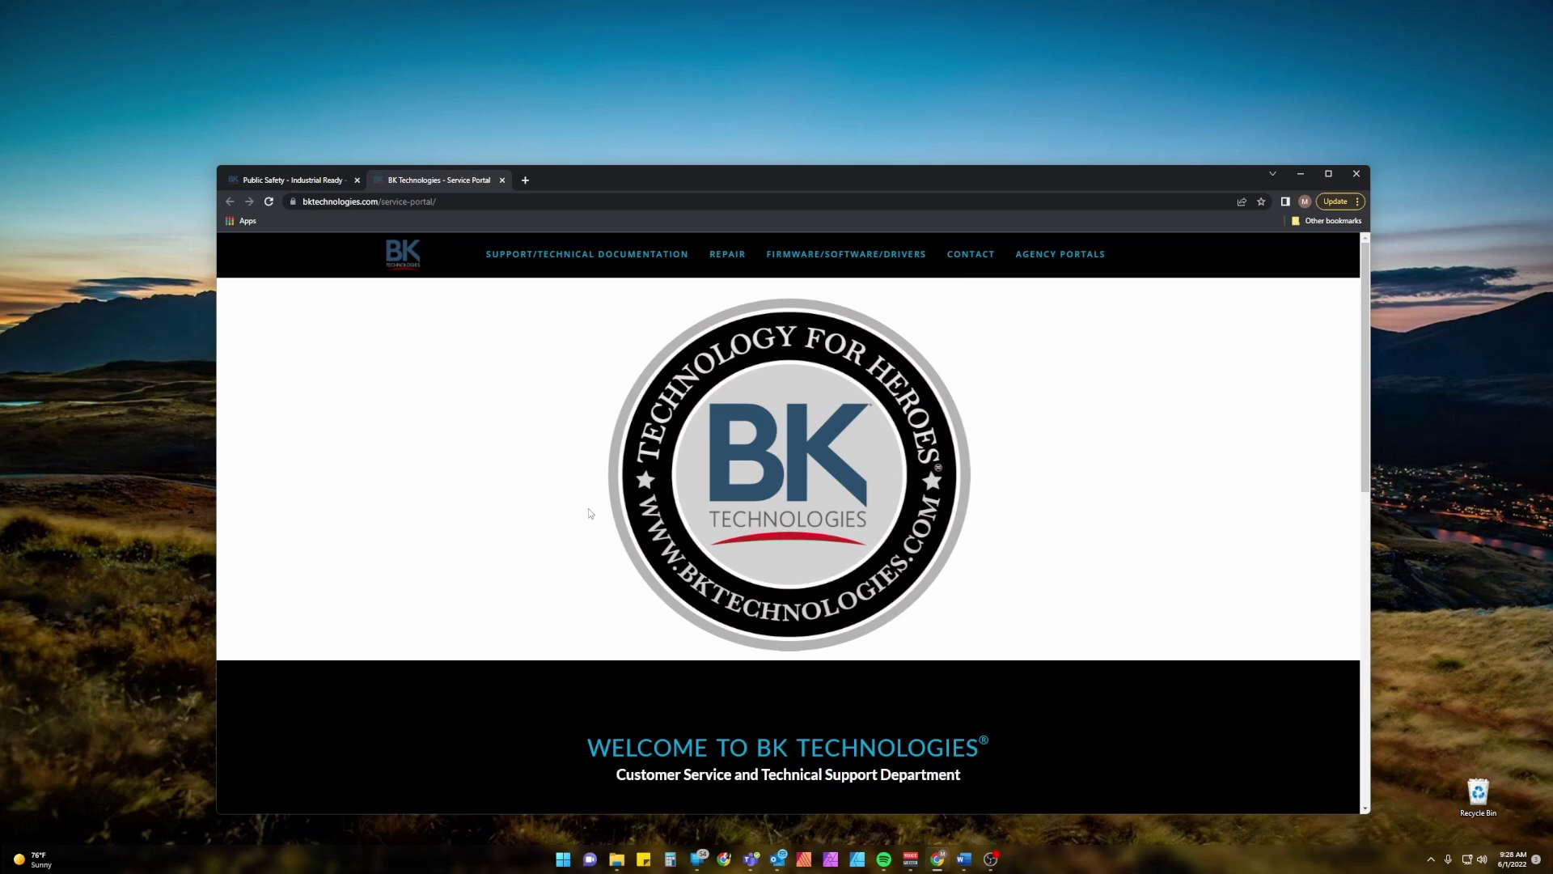
{"action": "left_click", "coordinate": [846, 260]}
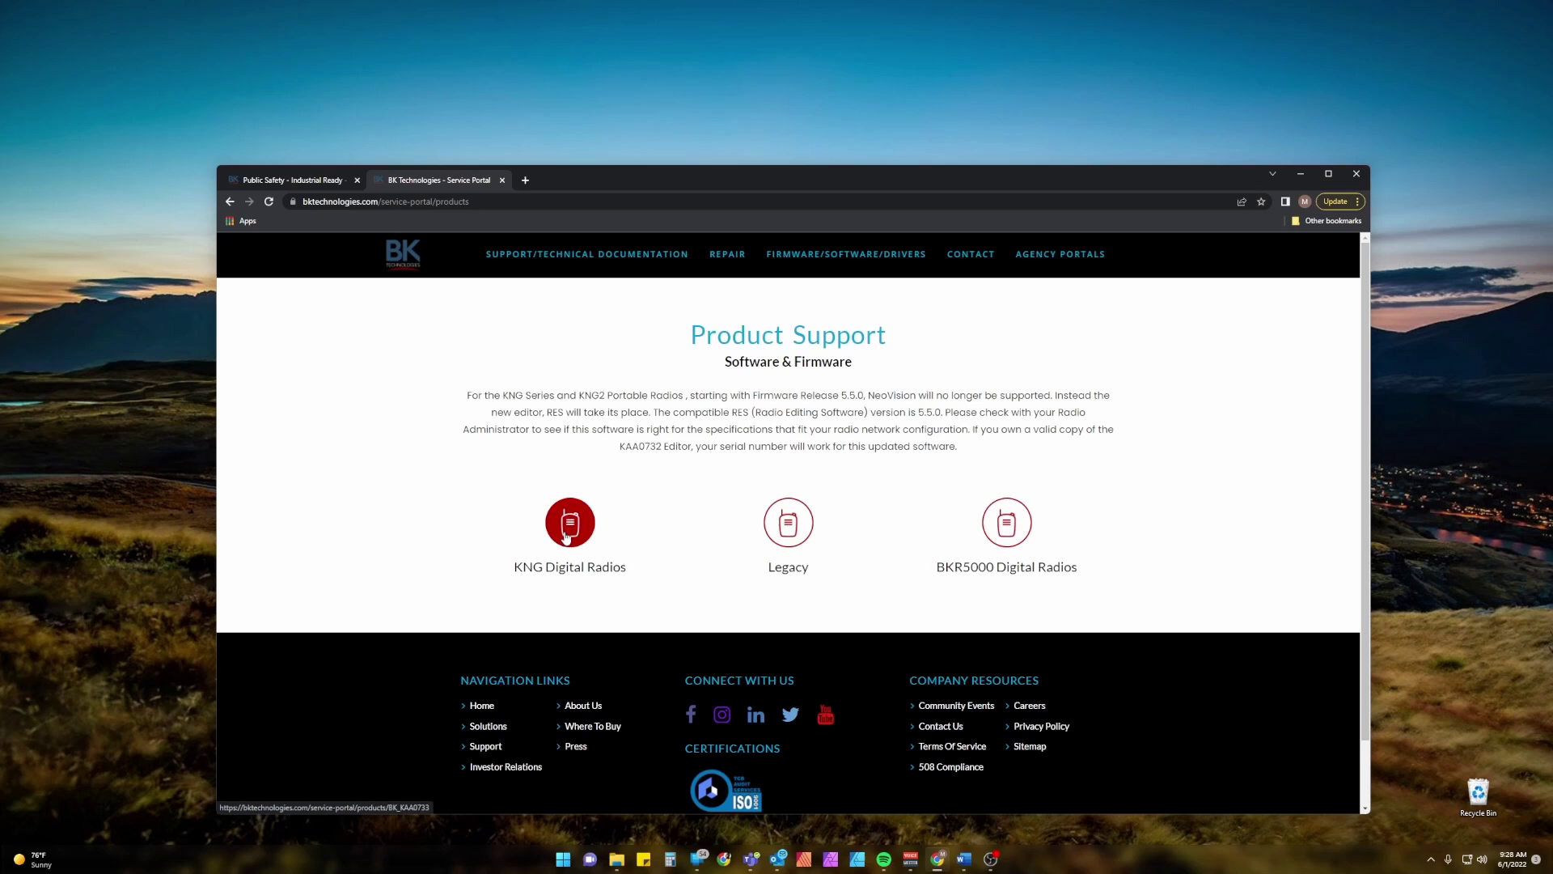
{"action": "left_click", "coordinate": [568, 536]}
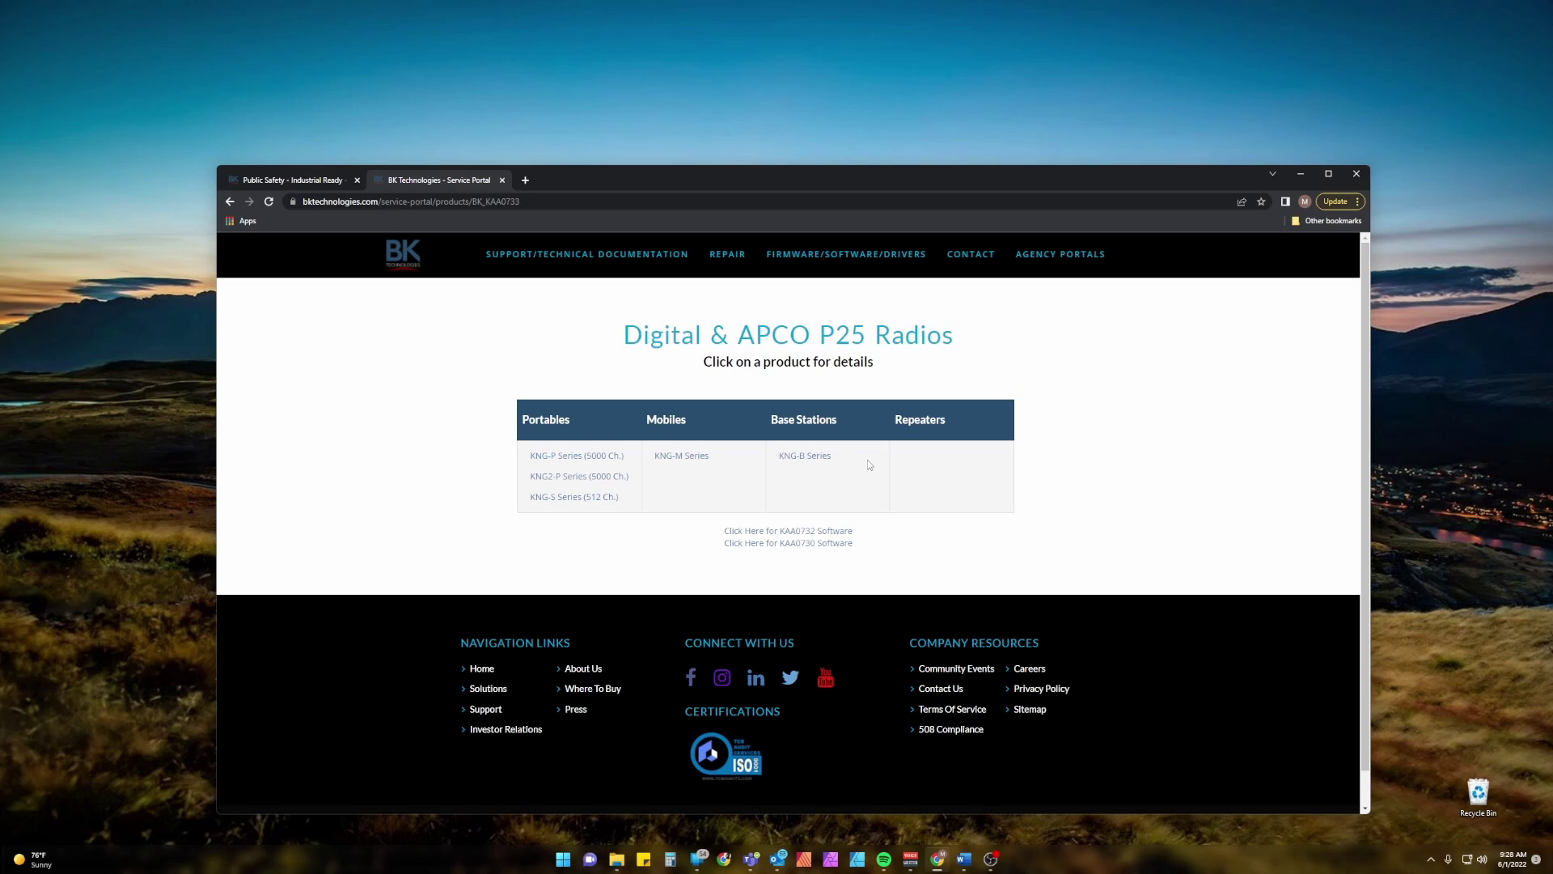
{"action": "left_click", "coordinate": [608, 458]}
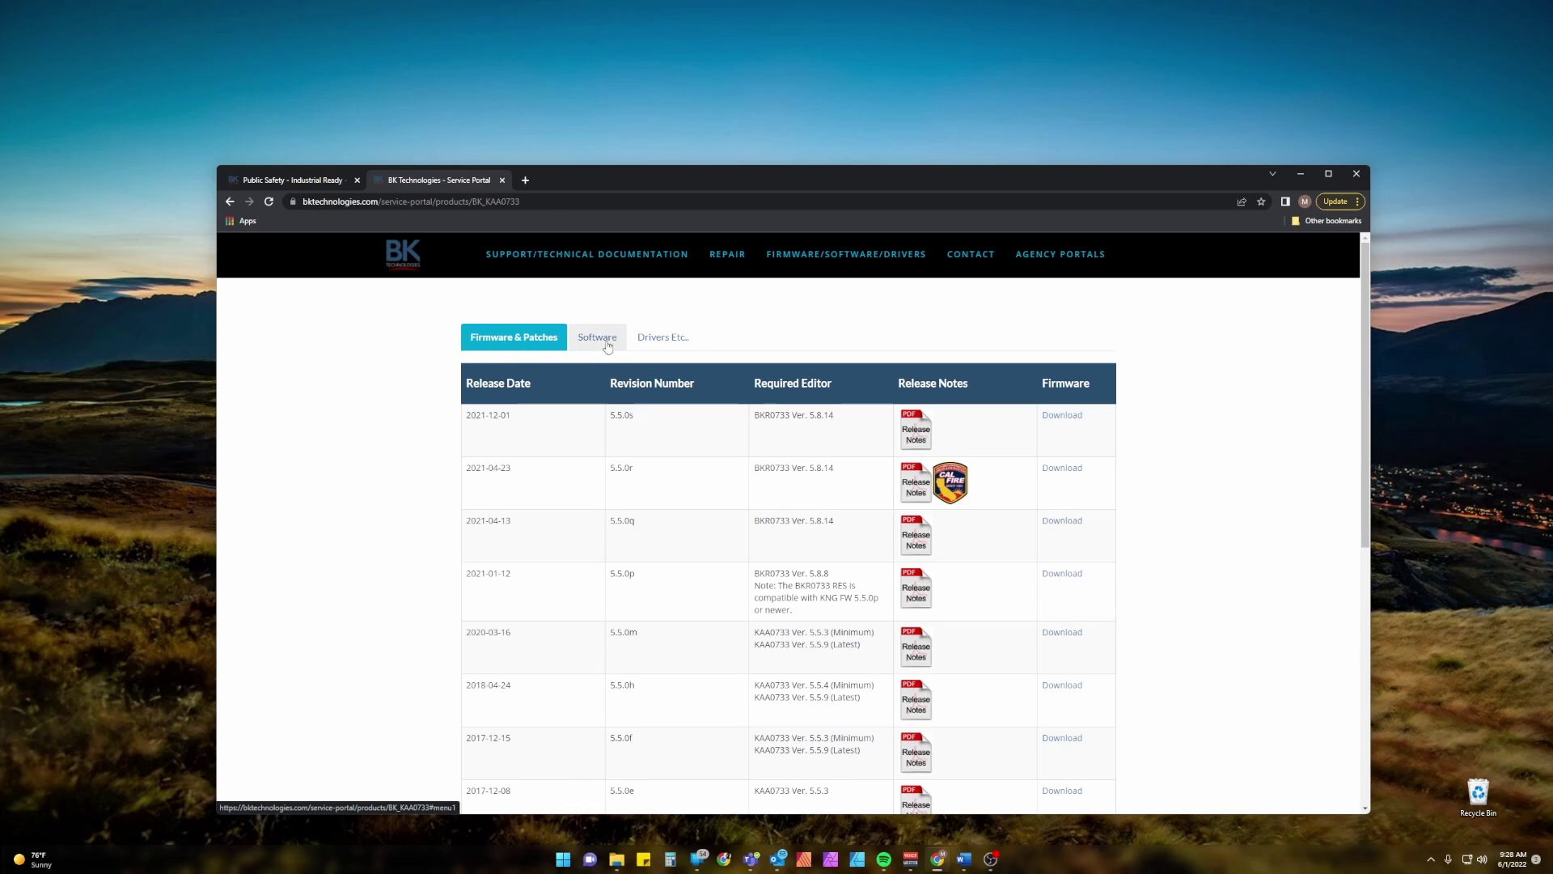
{"action": "left_click", "coordinate": [659, 346]}
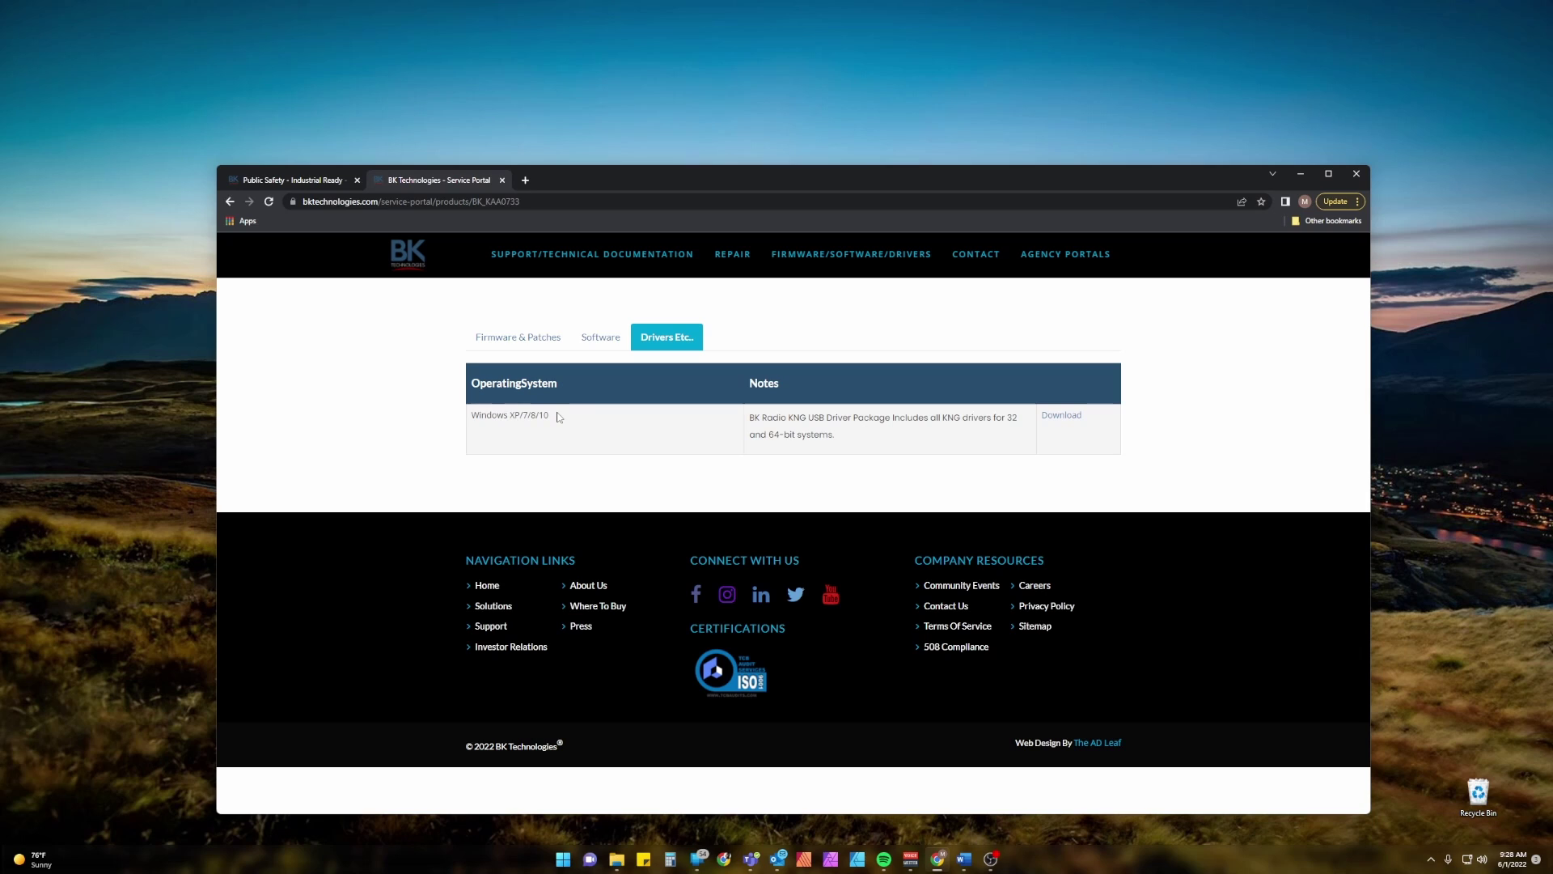
Download BK_Radio_Drivers04-2018.zip and locate it in the Downloads folder
{"action": "left_click", "coordinate": [1060, 418]}
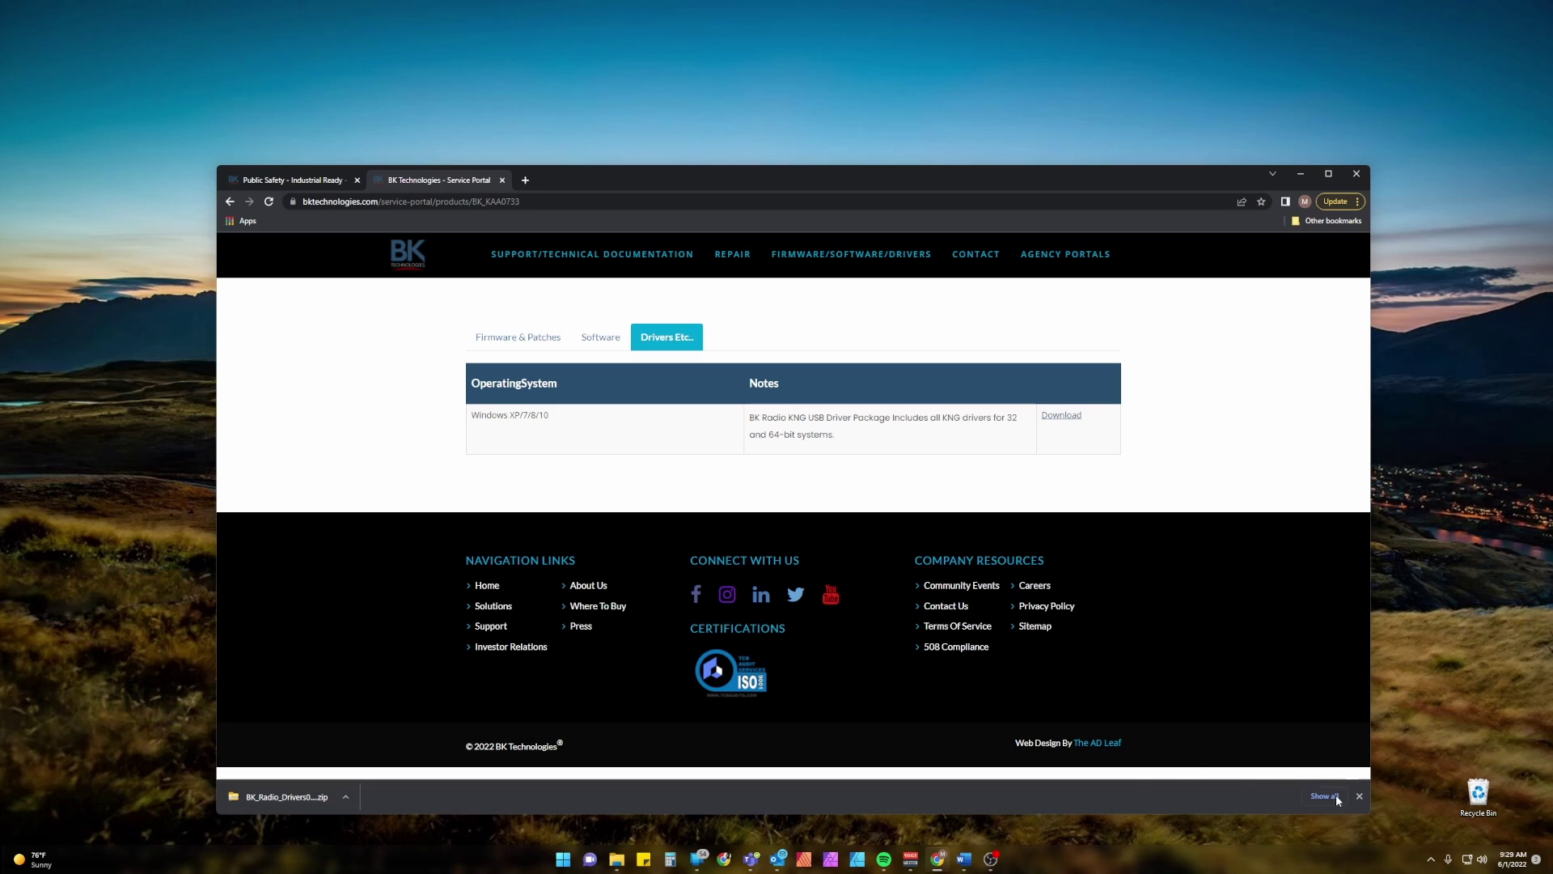
{"action": "left_click", "coordinate": [347, 796]}
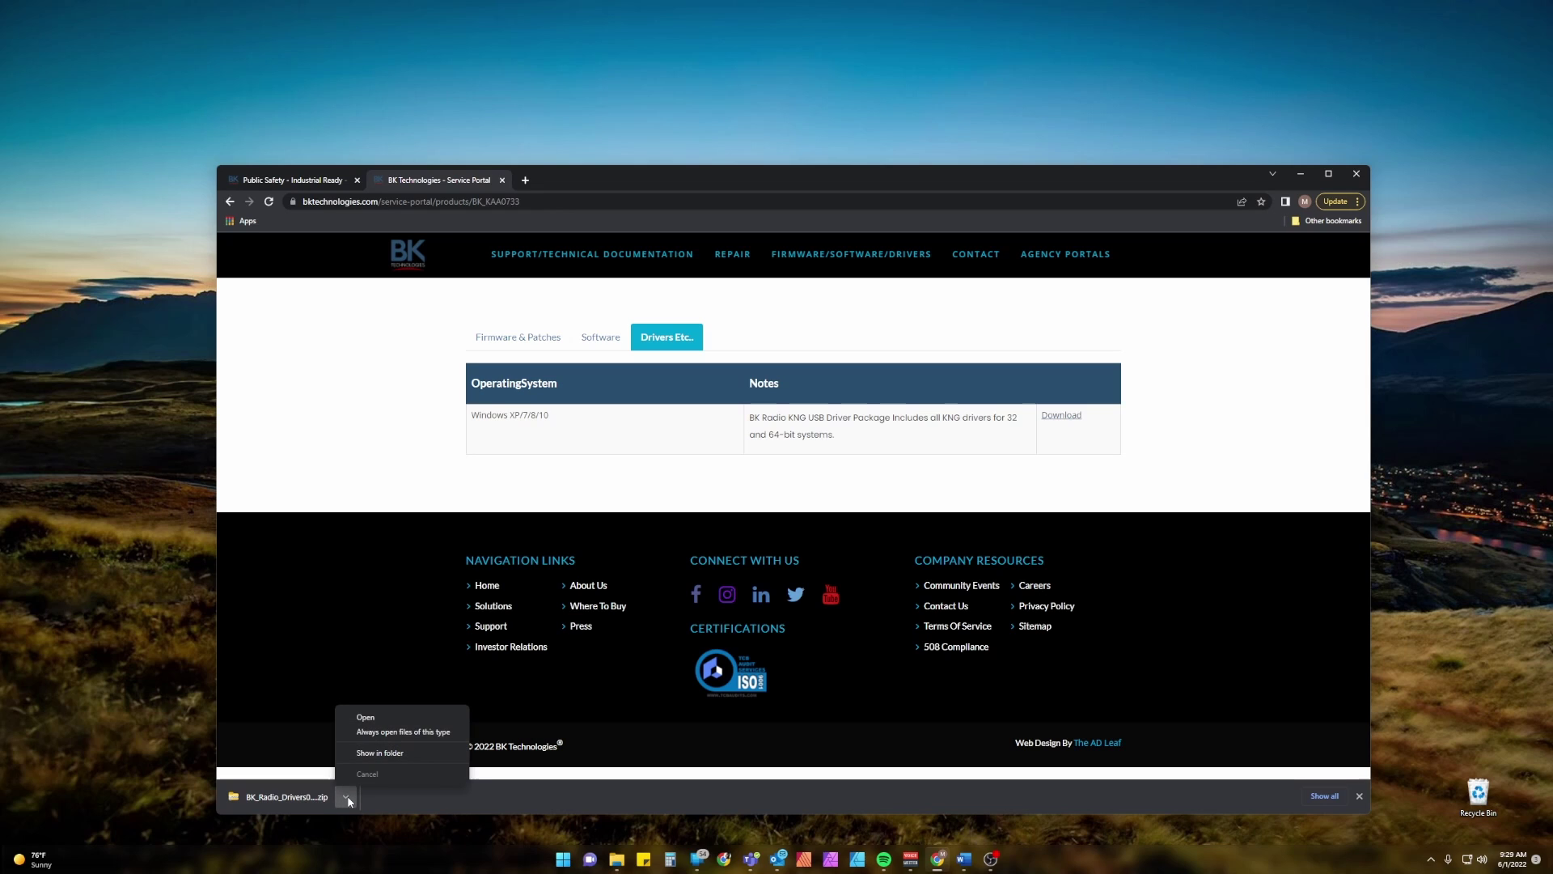
{"action": "left_click", "coordinate": [397, 753]}
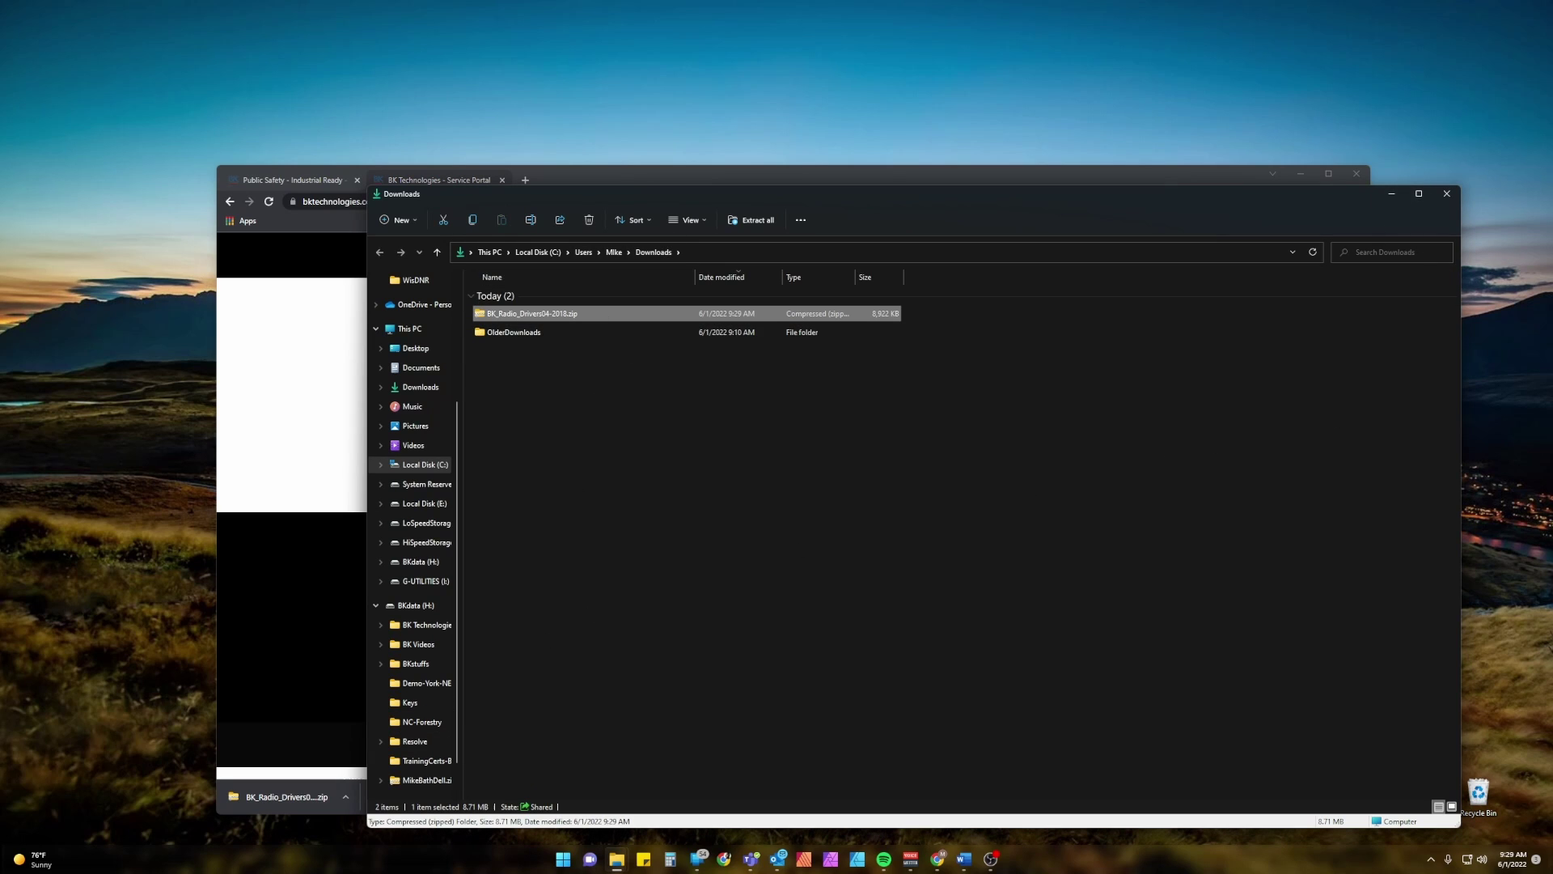
{"action": "left_click", "coordinate": [1448, 196]}
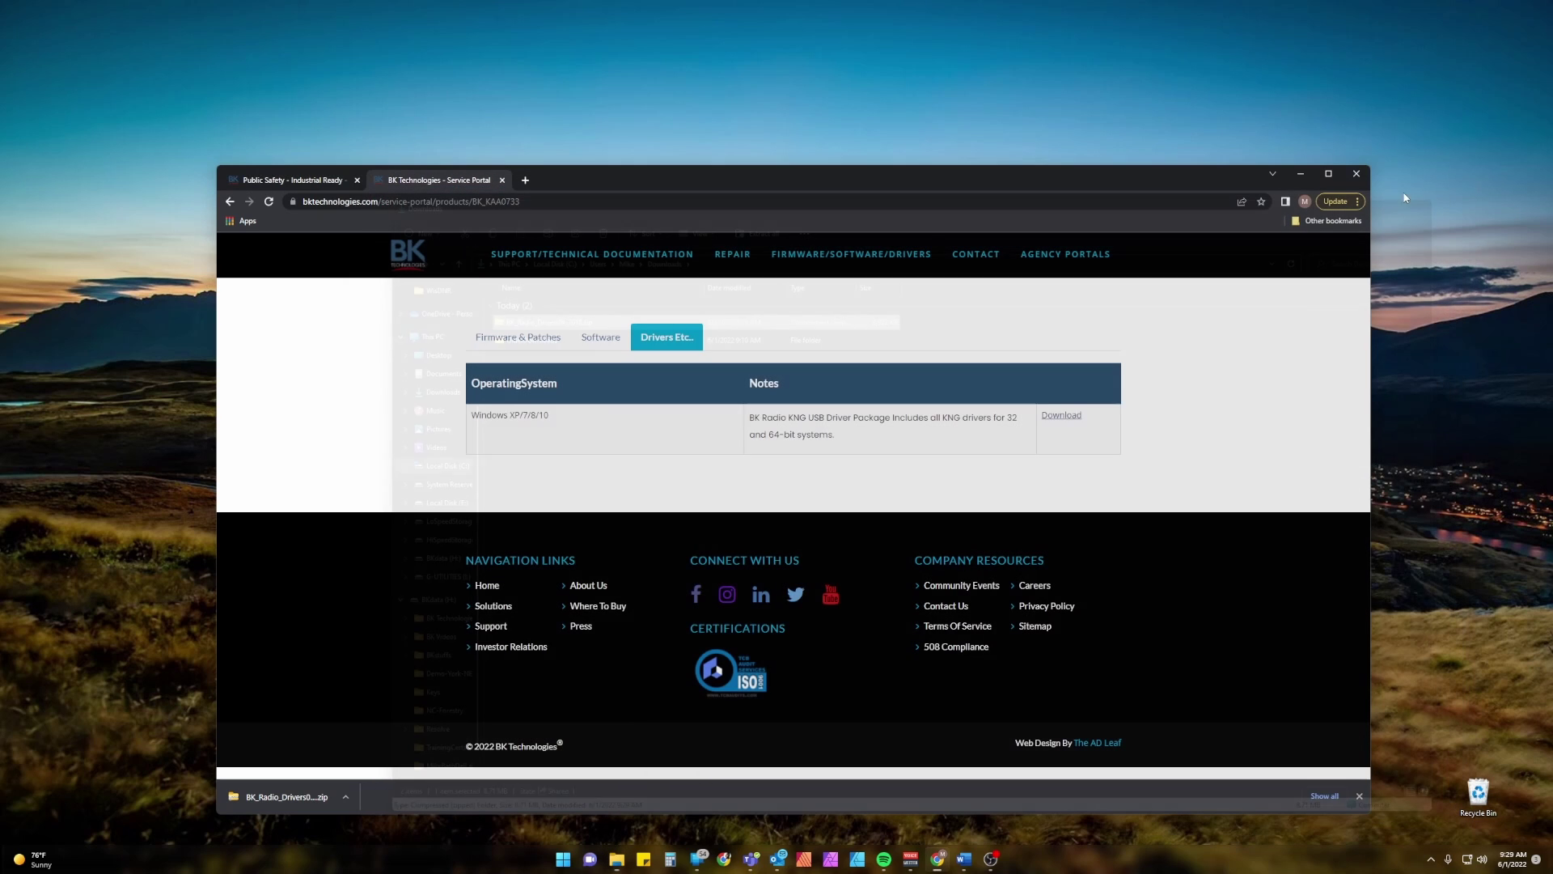
Extract BK_Radio_Drivers04-2018.zip in Downloads into its suggested BK_Radio_Drivers04-2018 folder
{"action": "left_click", "coordinate": [1357, 173]}
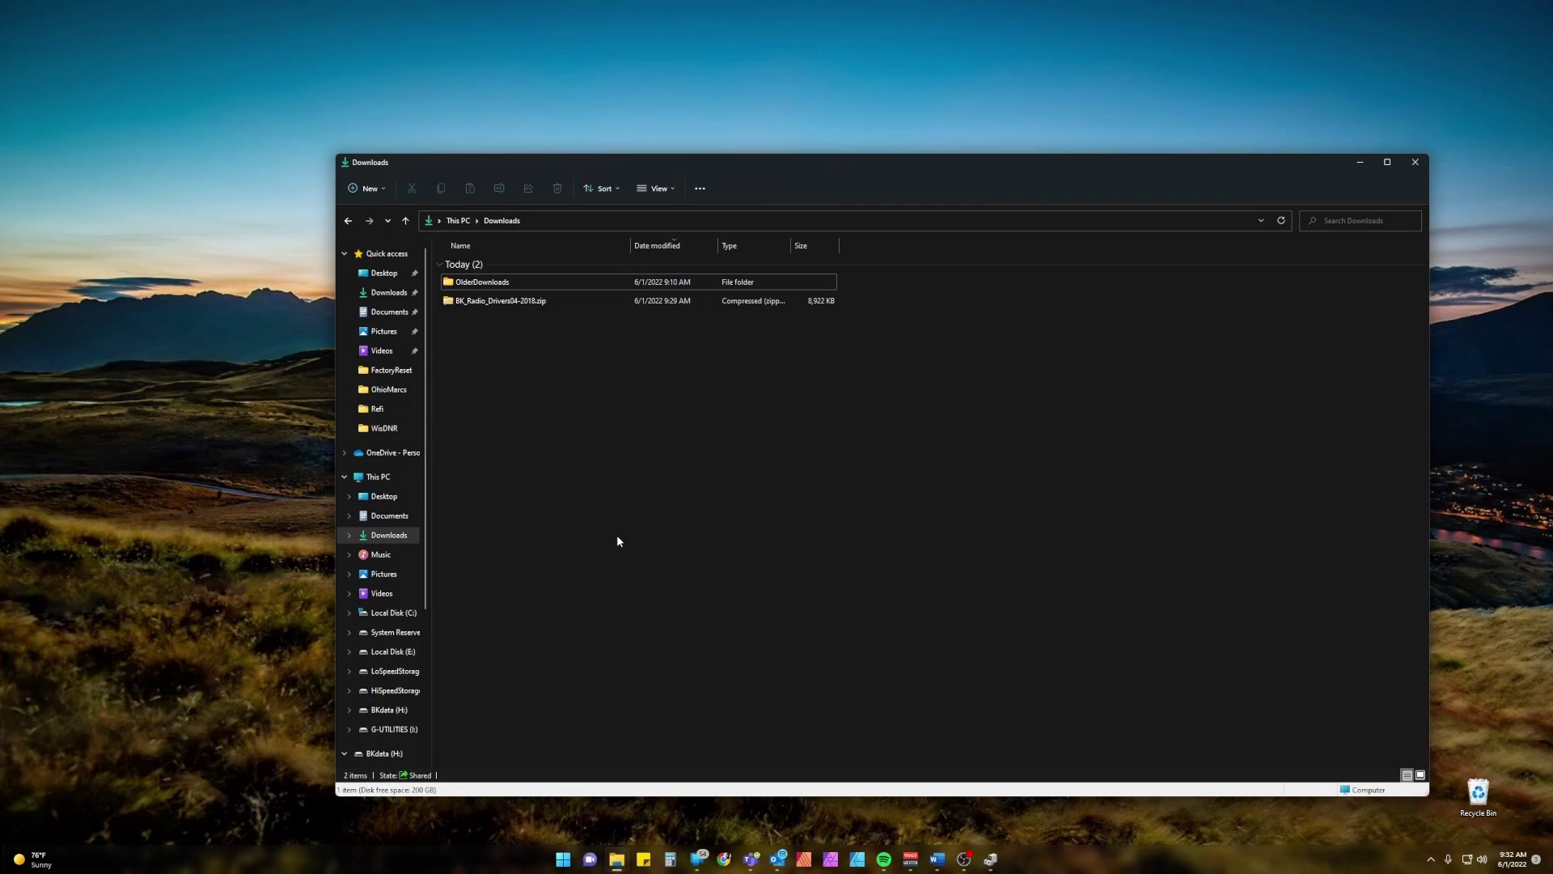
{"action": "left_click_drag", "start_coordinate": [630, 165], "coordinate": [604, 107]}
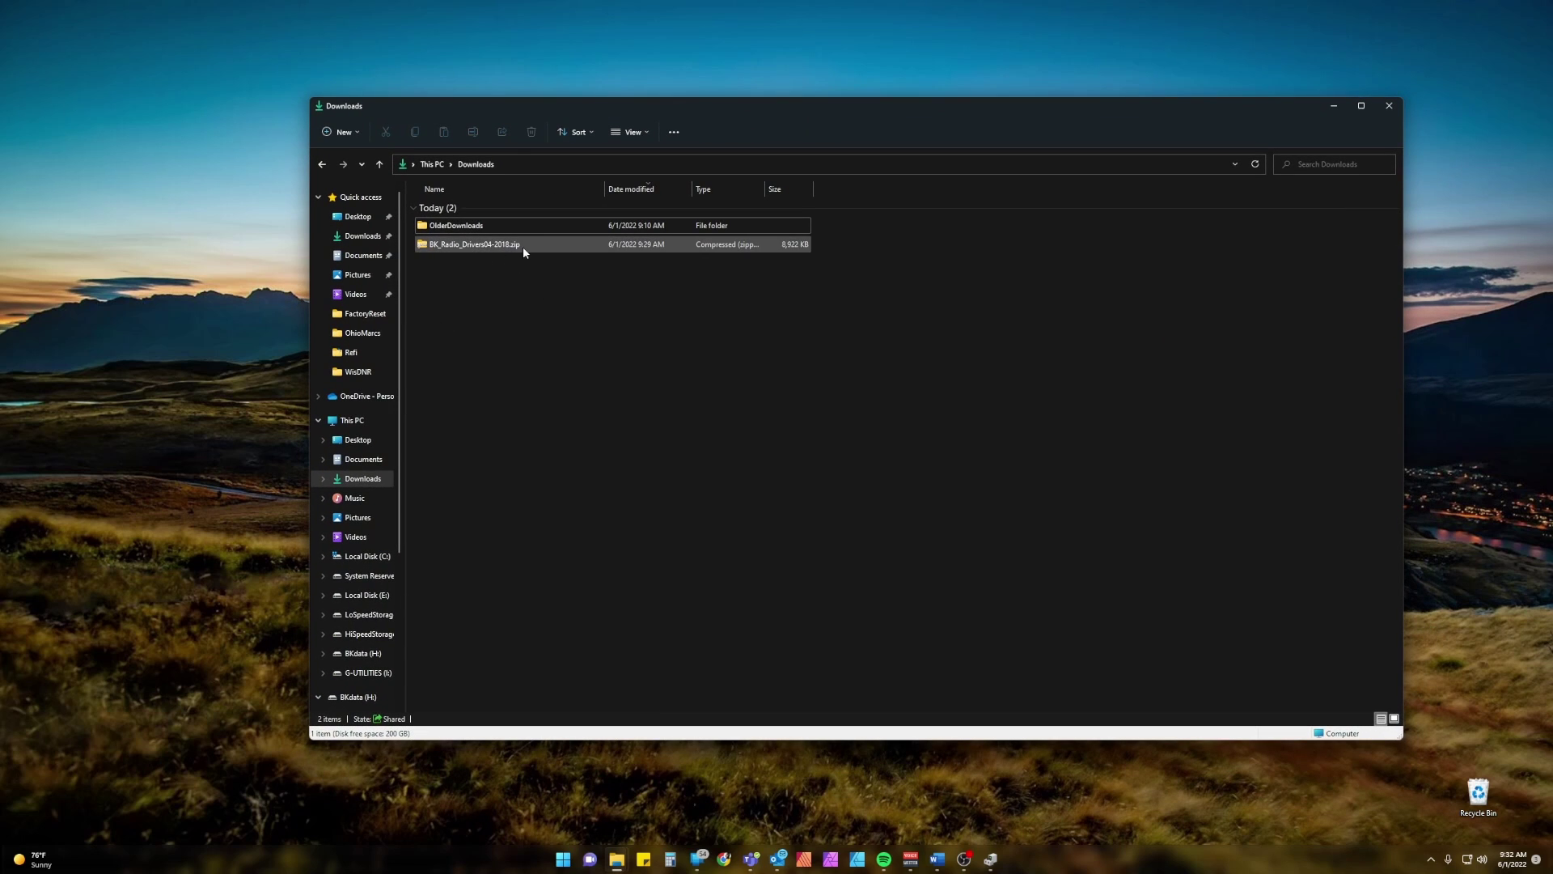
{"action": "left_click", "coordinate": [478, 245]}
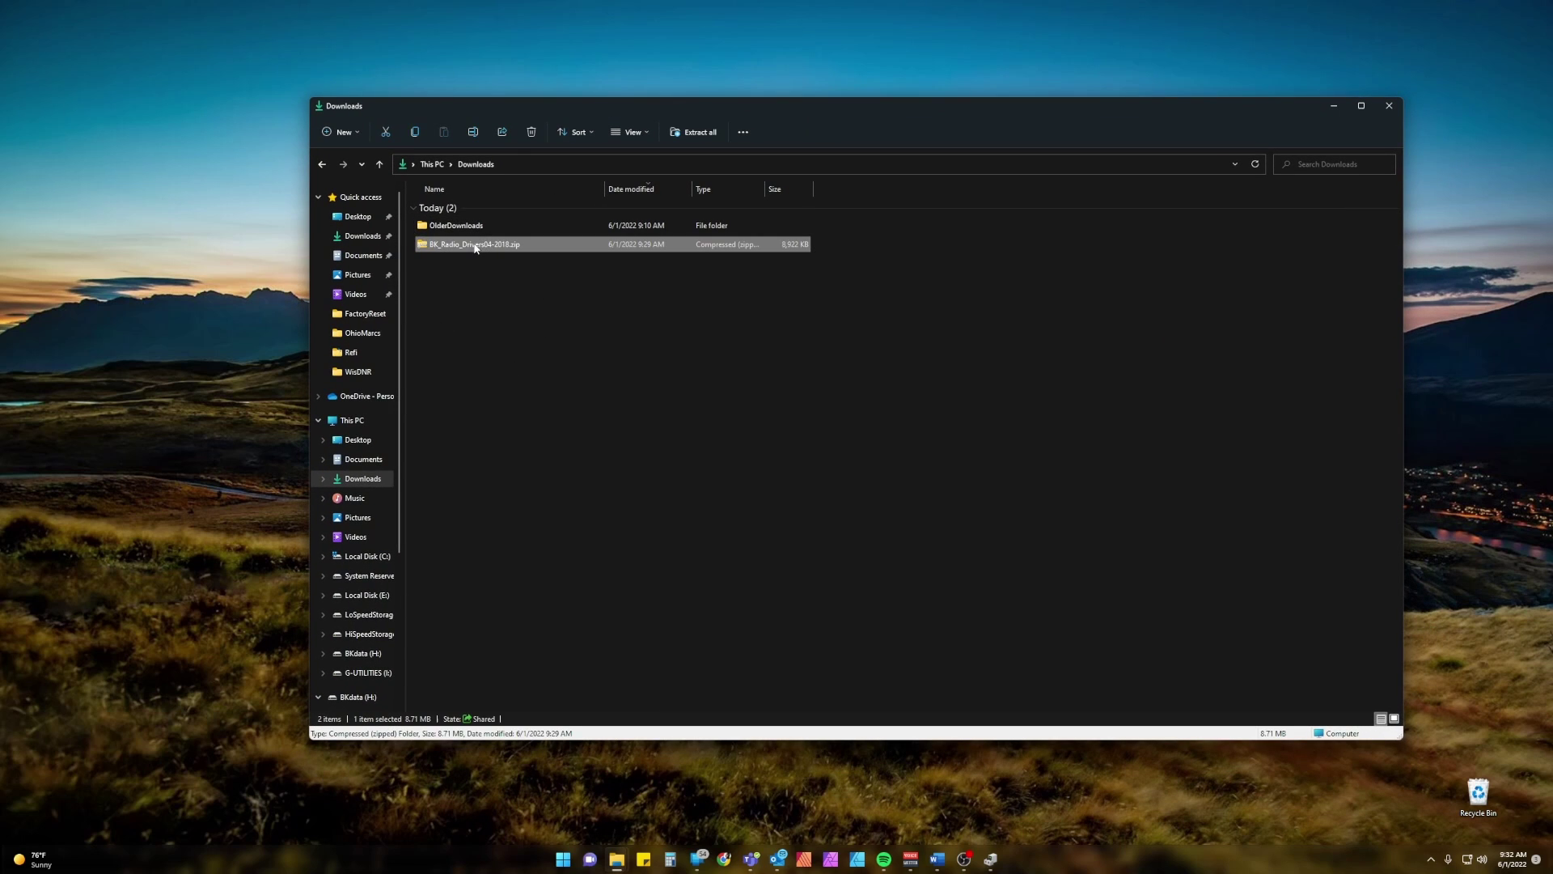
{"action": "right_click", "coordinate": [463, 246]}
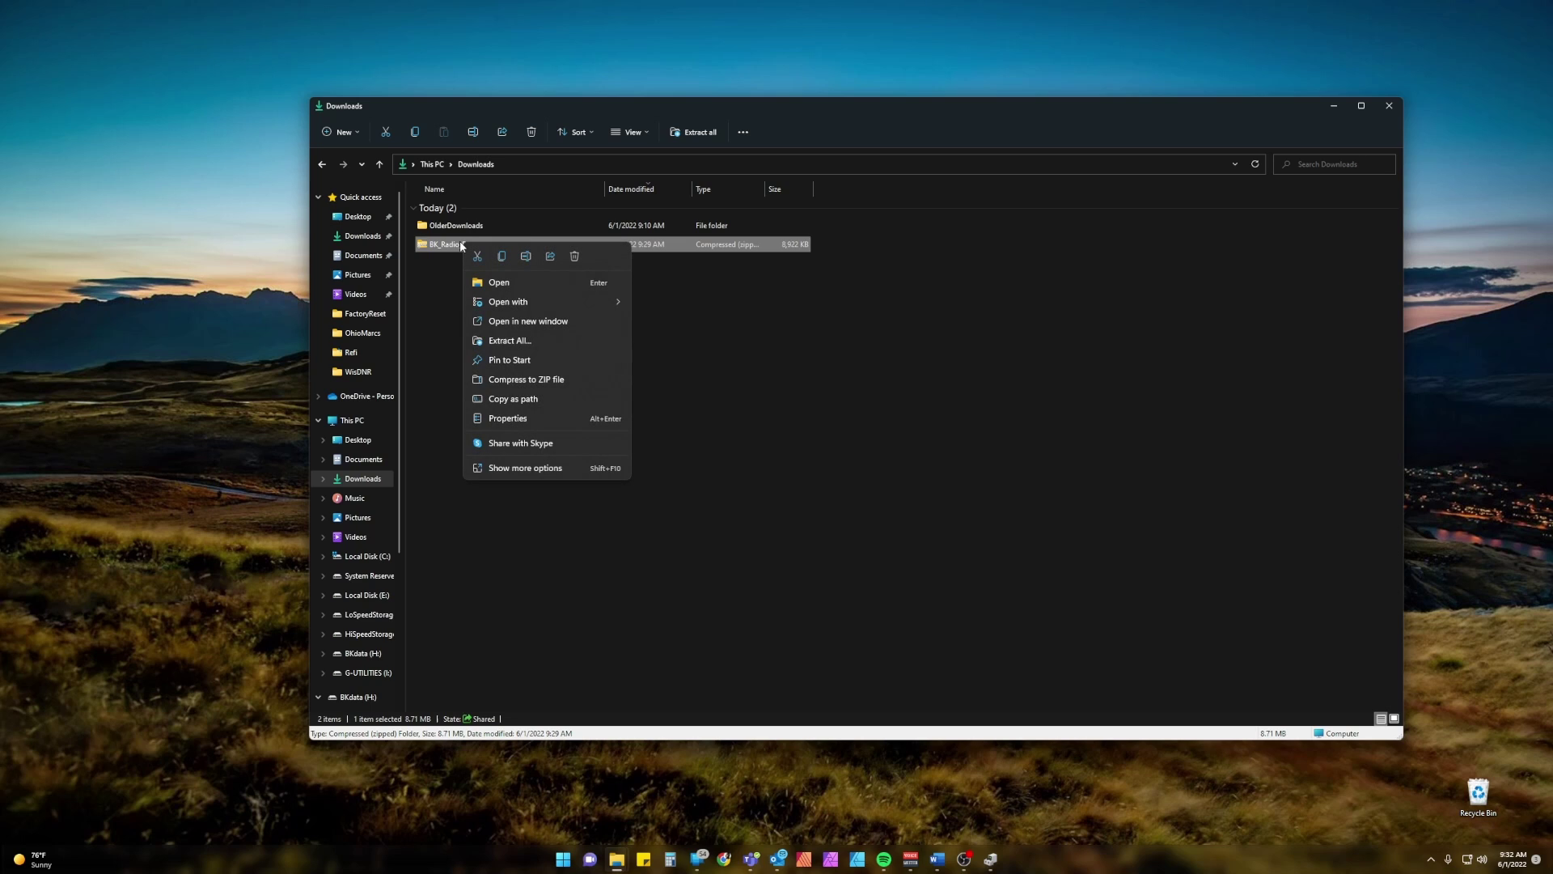
{"action": "left_click", "coordinate": [544, 347]}
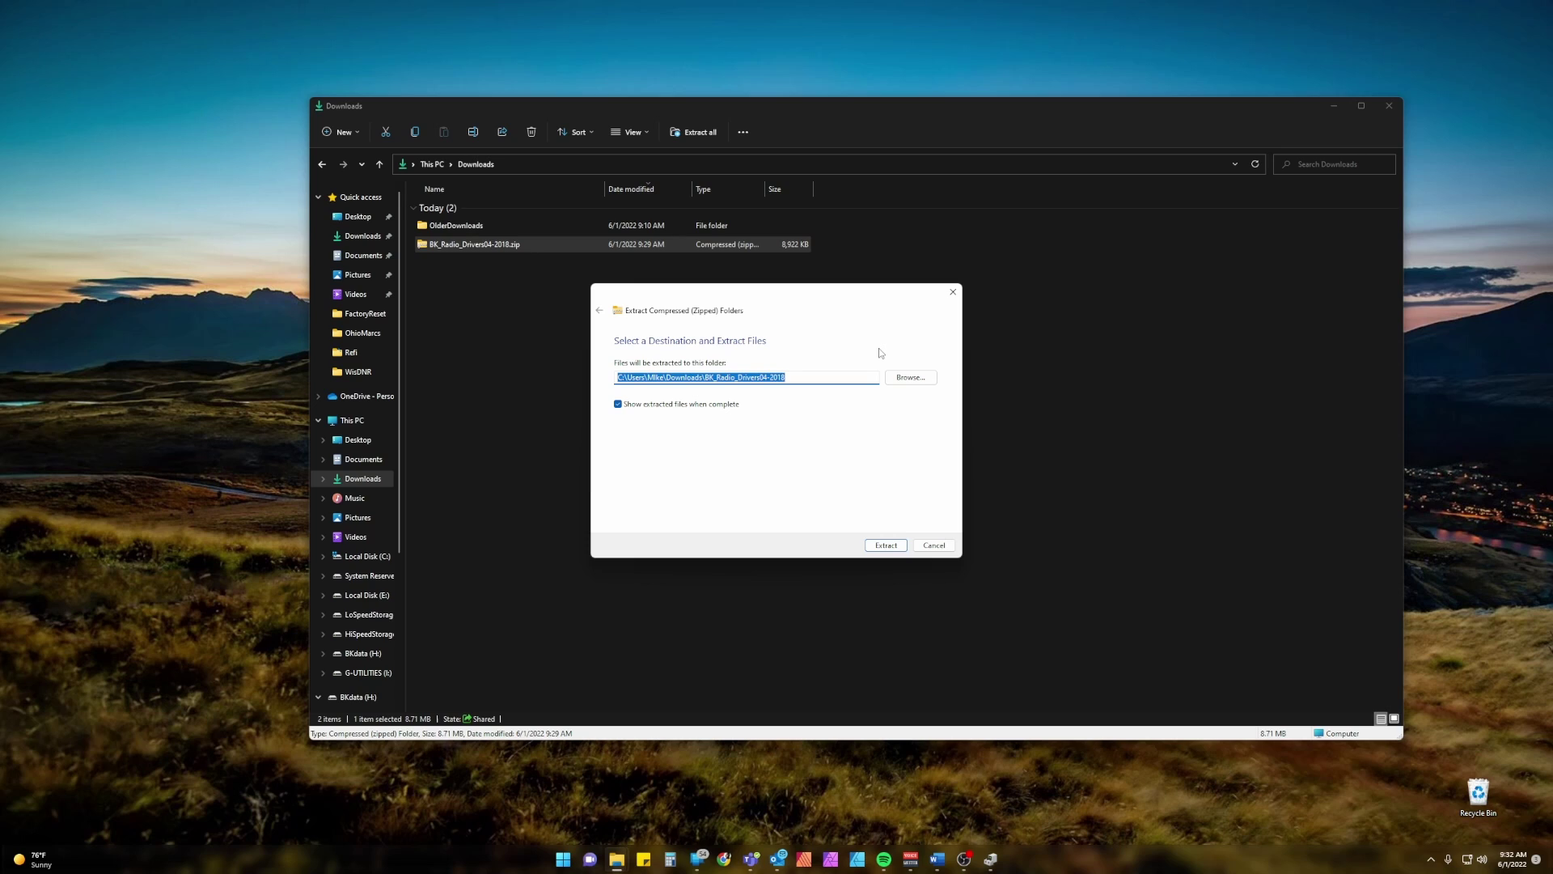
{"action": "left_click", "coordinate": [885, 544]}
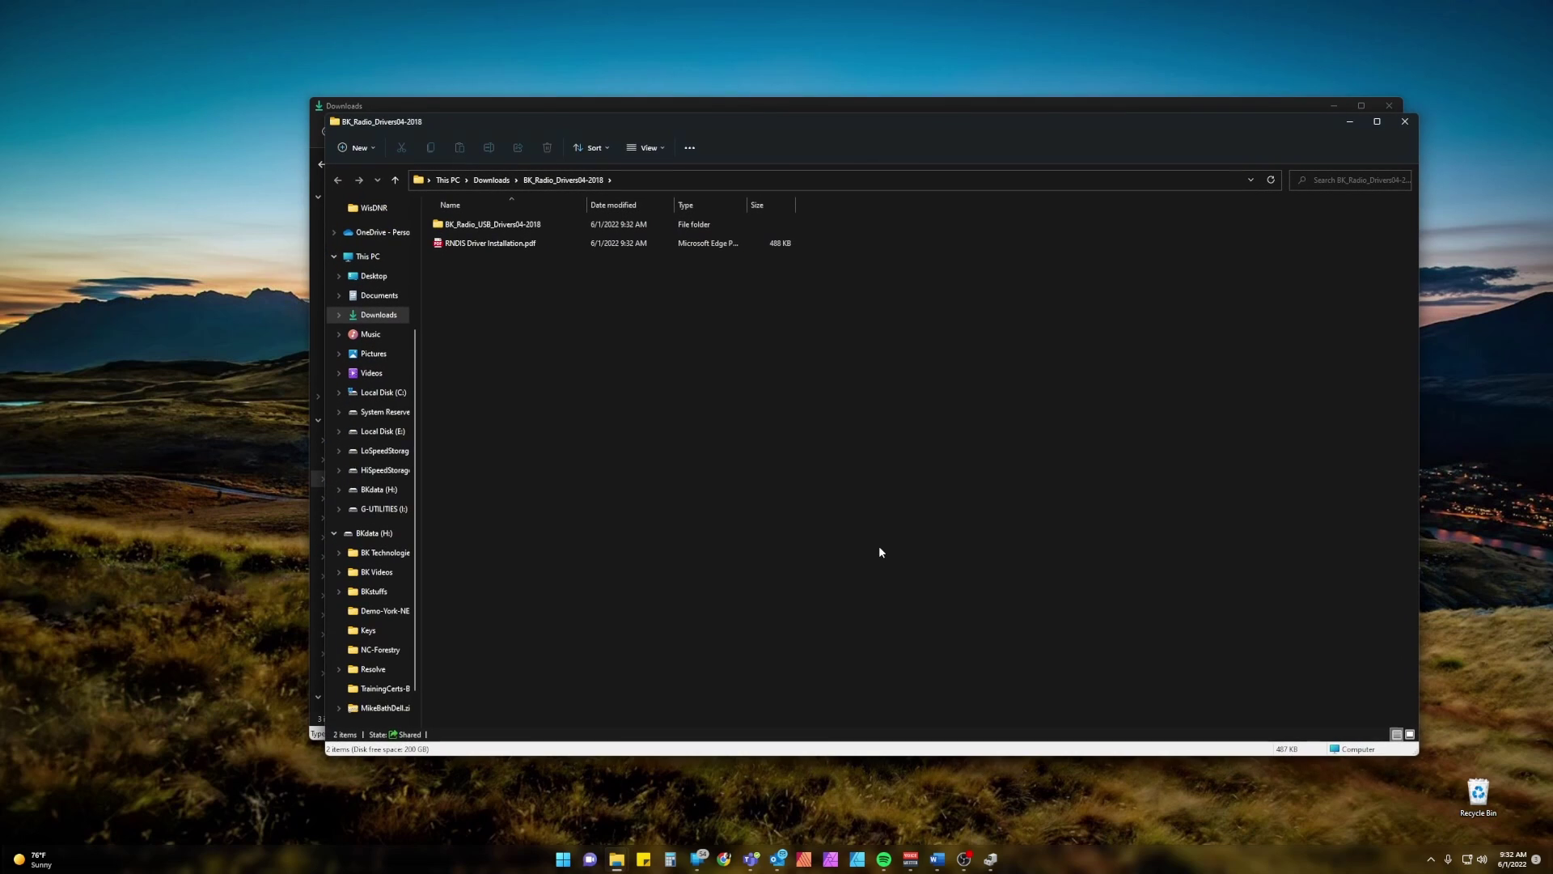
{"action": "left_click", "coordinate": [1408, 127]}
Close Downloads and bring up the Run dialog, centred, with devmgmt.msc entered
{"action": "left_click", "coordinate": [1393, 106]}
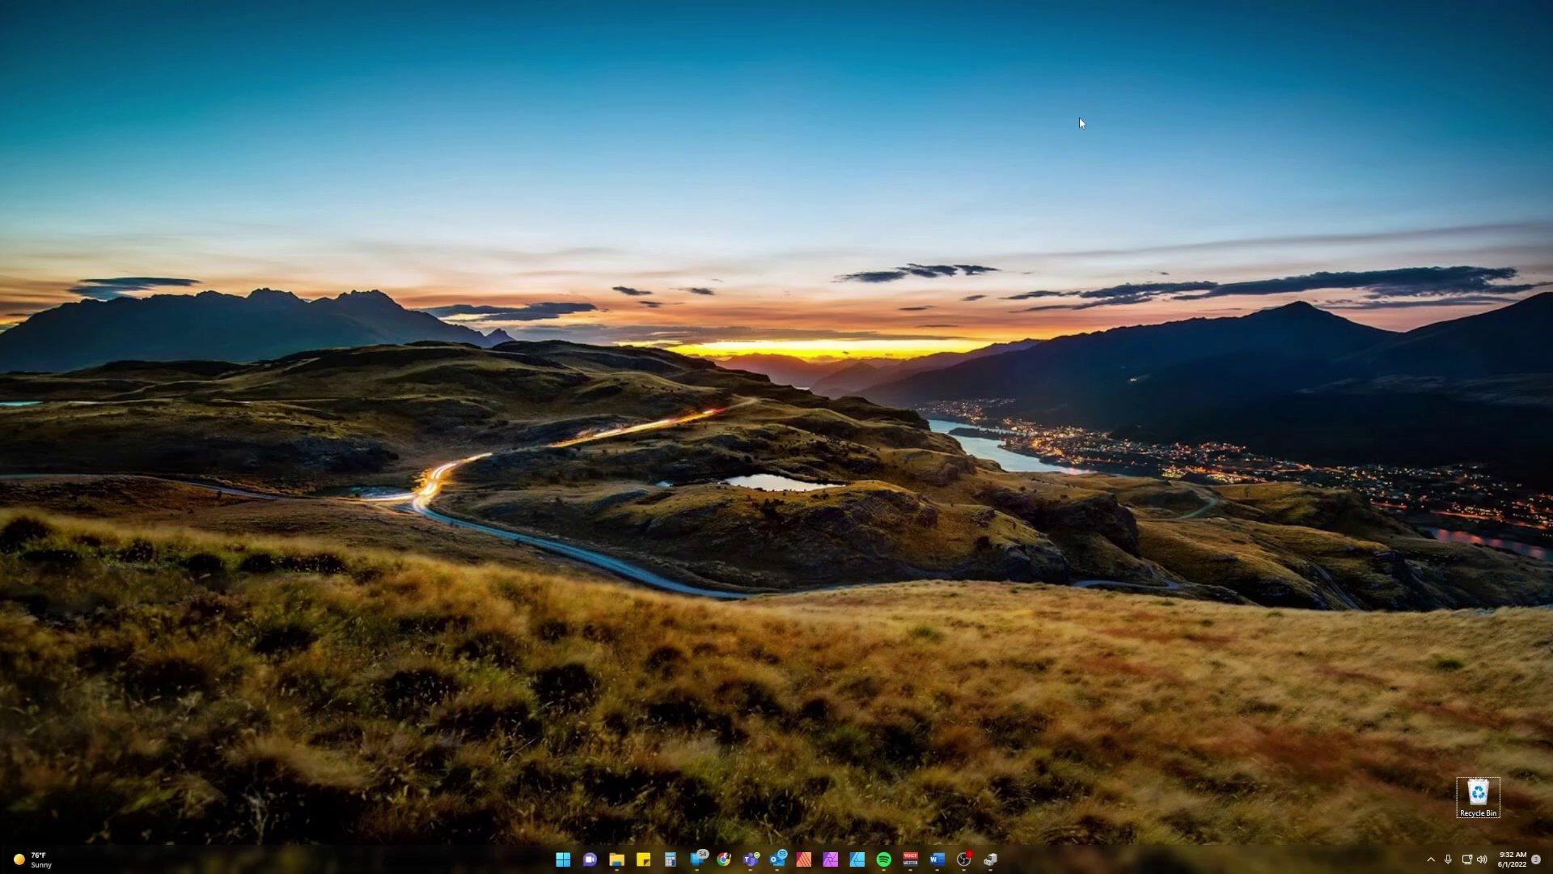
{"action": "key", "text": "super+r"}
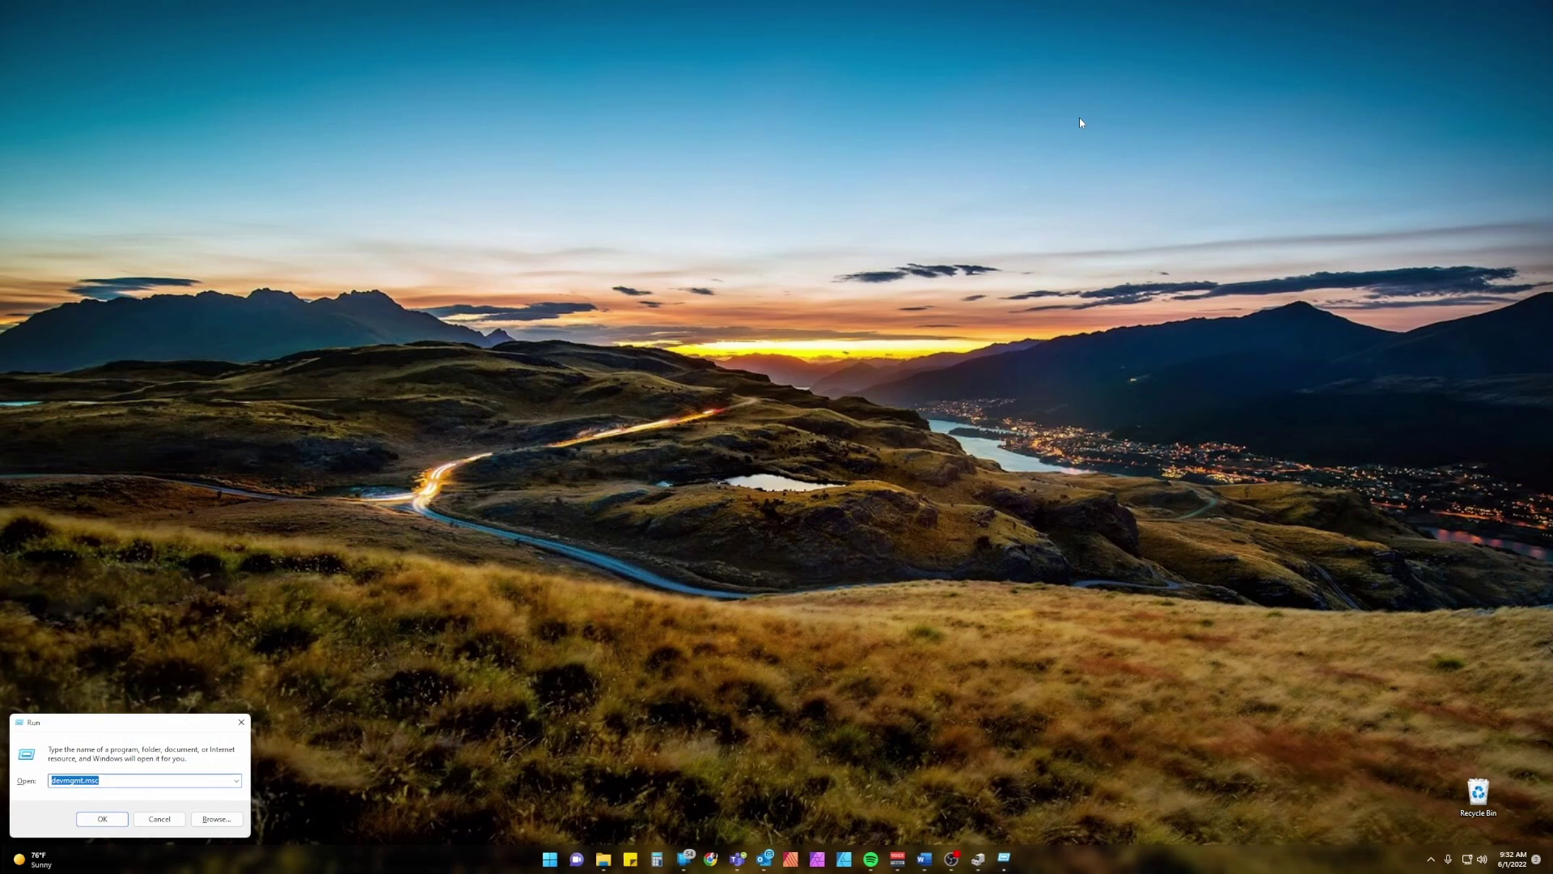
{"action": "left_click_drag", "start_coordinate": [67, 727], "coordinate": [709, 321]}
{"action": "left_click", "coordinate": [783, 376]}
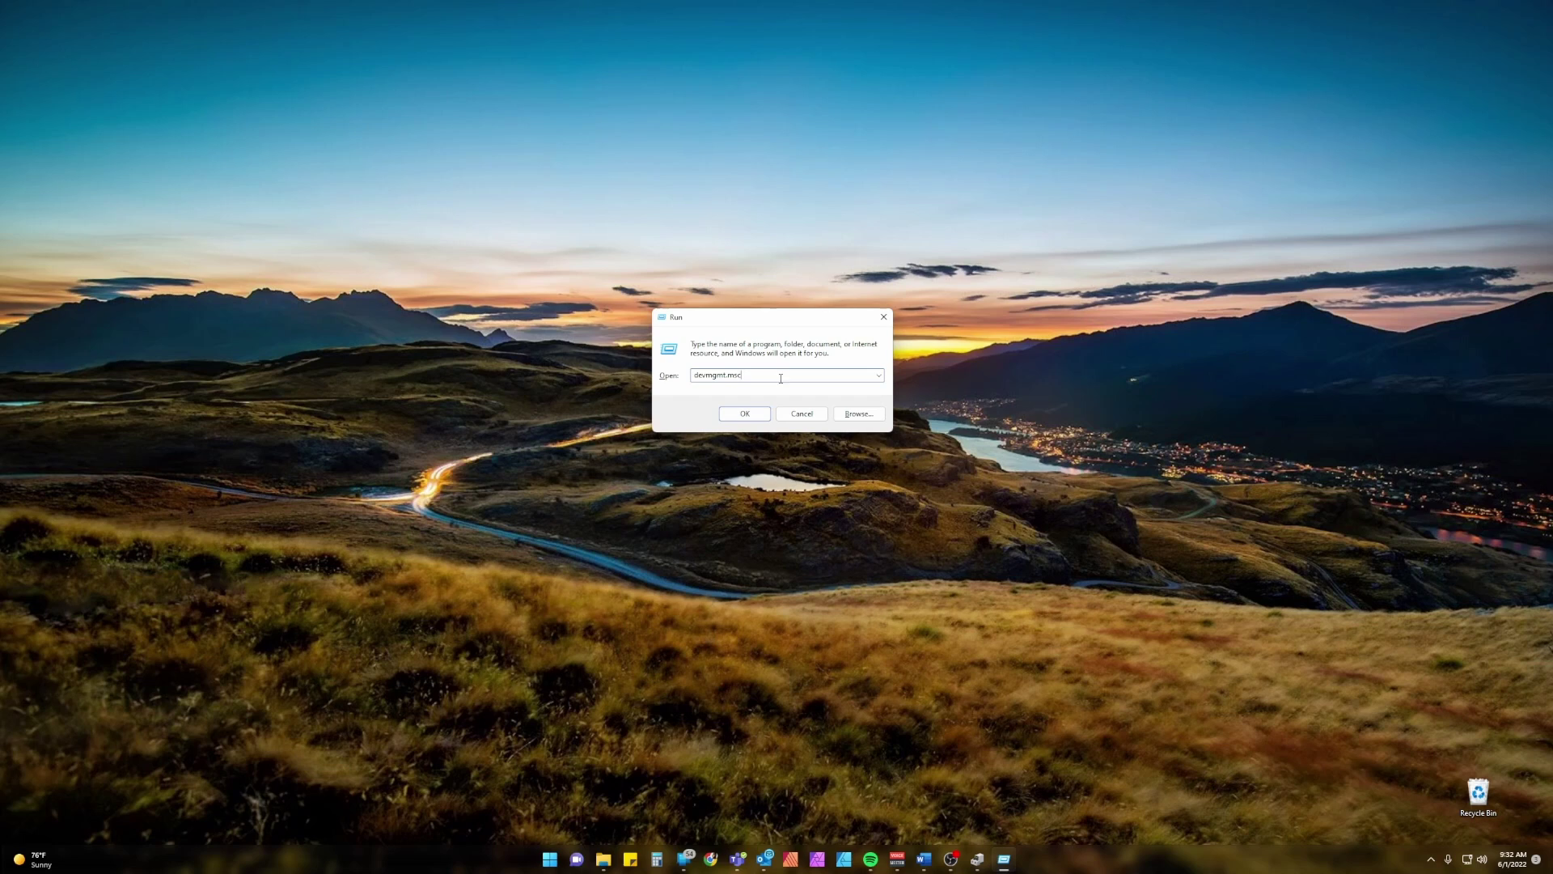
Launch Device Manager, collapse Other devices, expand Ports and select USB Serial Device (COM7)
{"action": "left_click", "coordinate": [738, 415]}
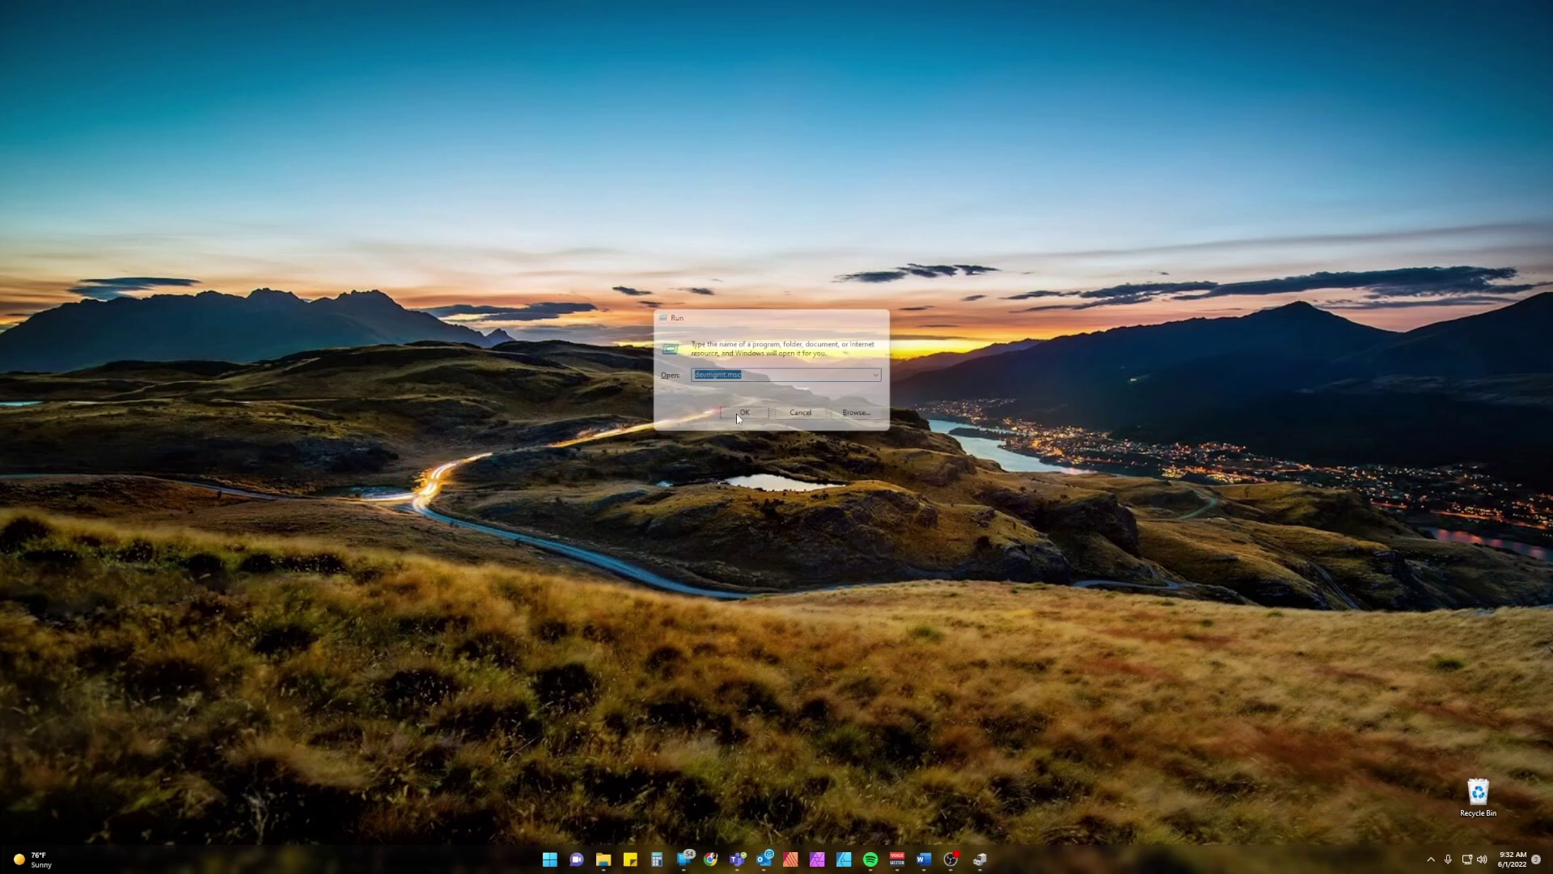
{"action": "left_click_drag", "start_coordinate": [176, 35], "coordinate": [742, 162]}
{"action": "left_click", "coordinate": [568, 323]}
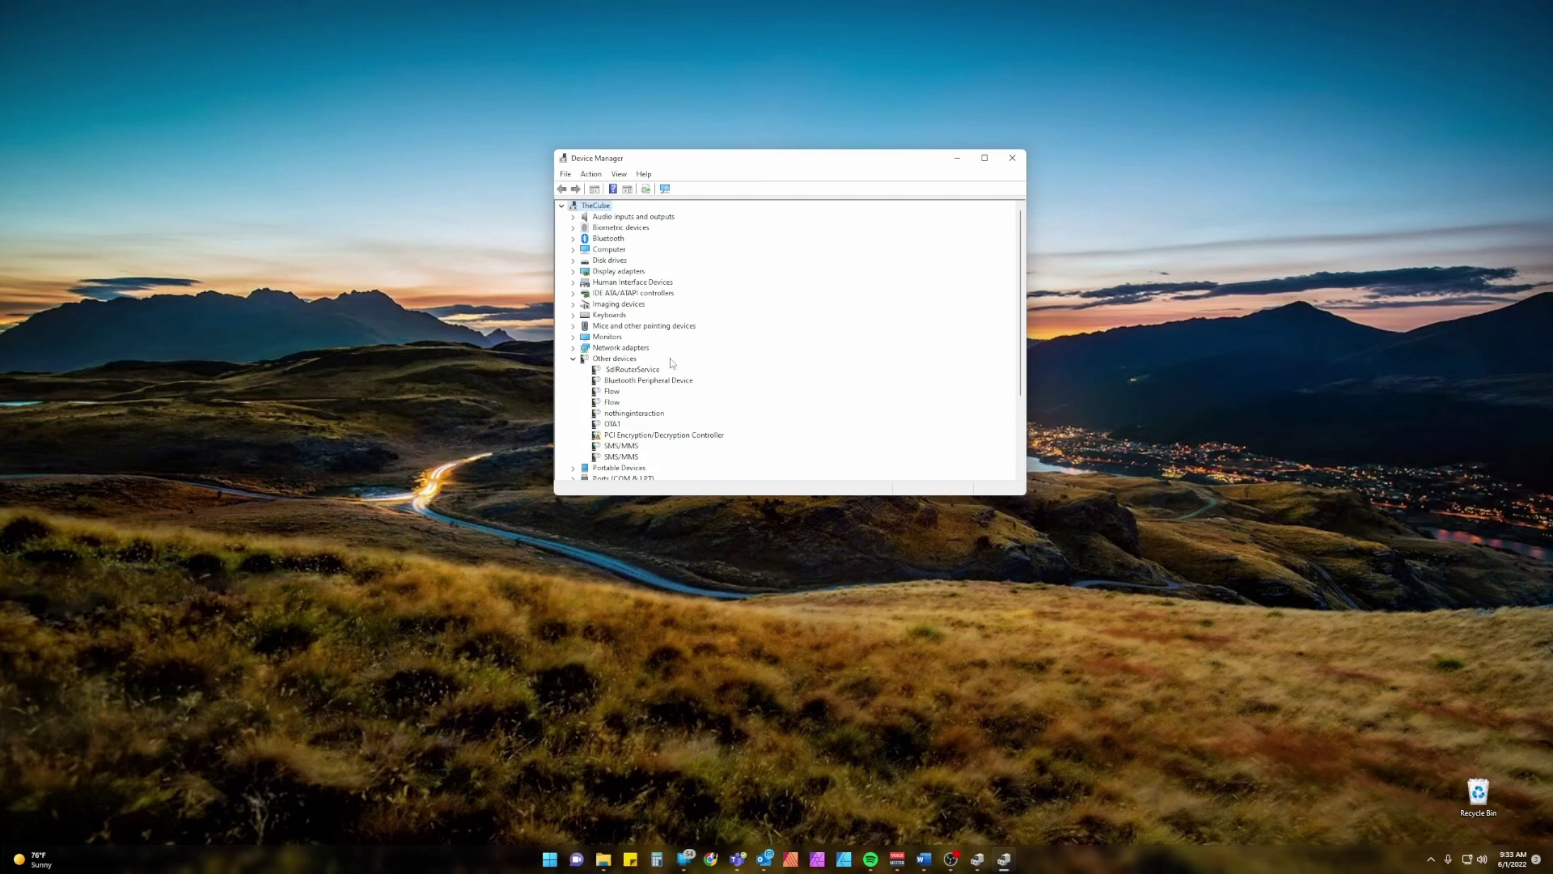
{"action": "left_click", "coordinate": [574, 359]}
{"action": "scroll", "coordinate": [574, 368], "scroll_direction": "down", "scroll_amount": 1}
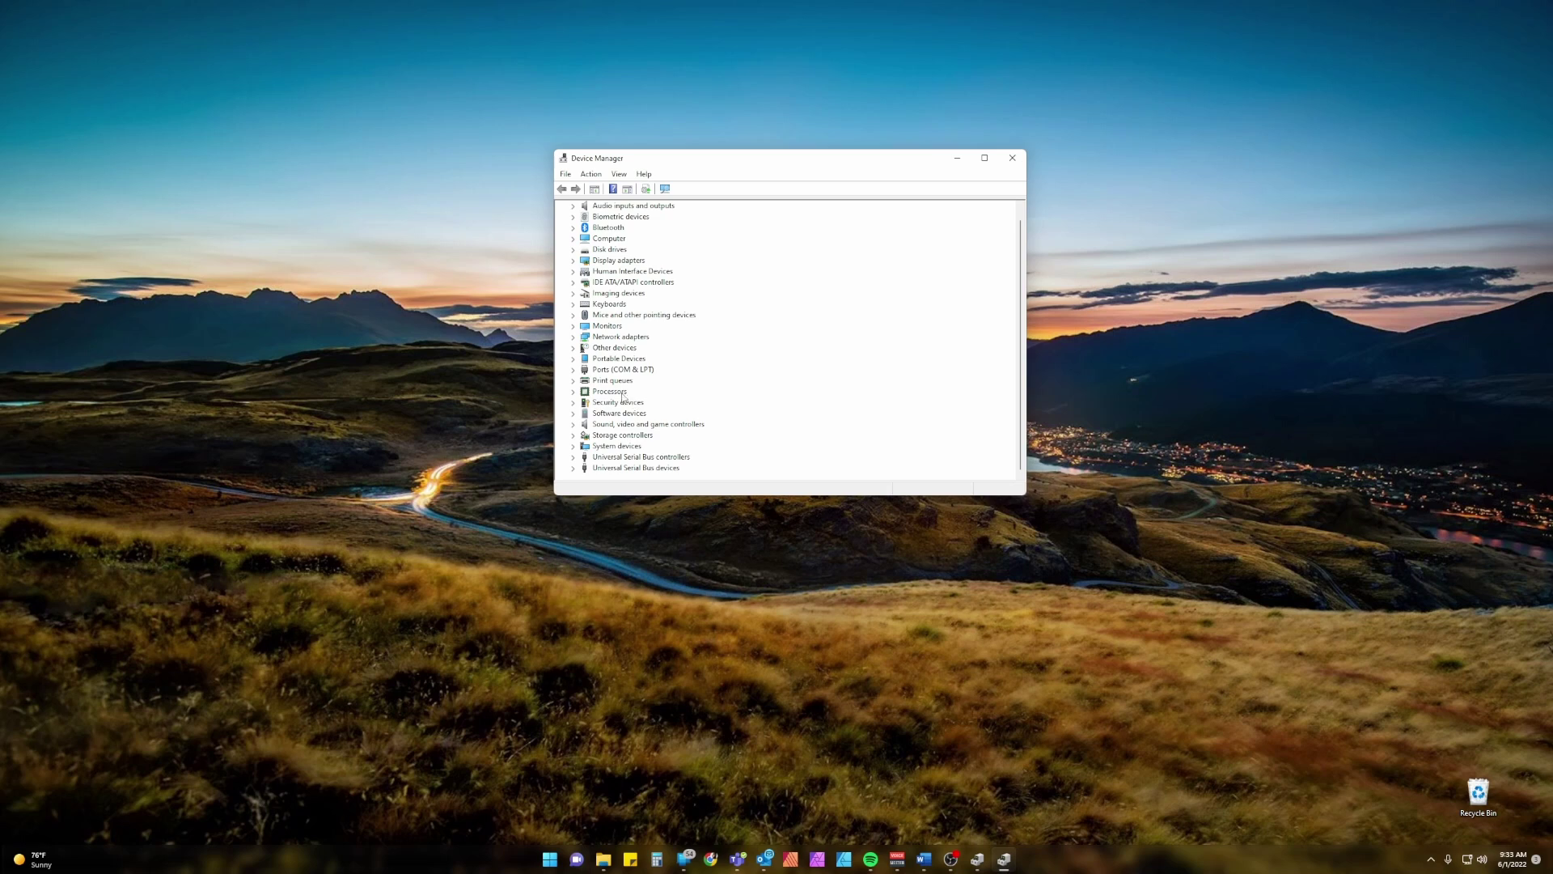
{"action": "left_click", "coordinate": [572, 371]}
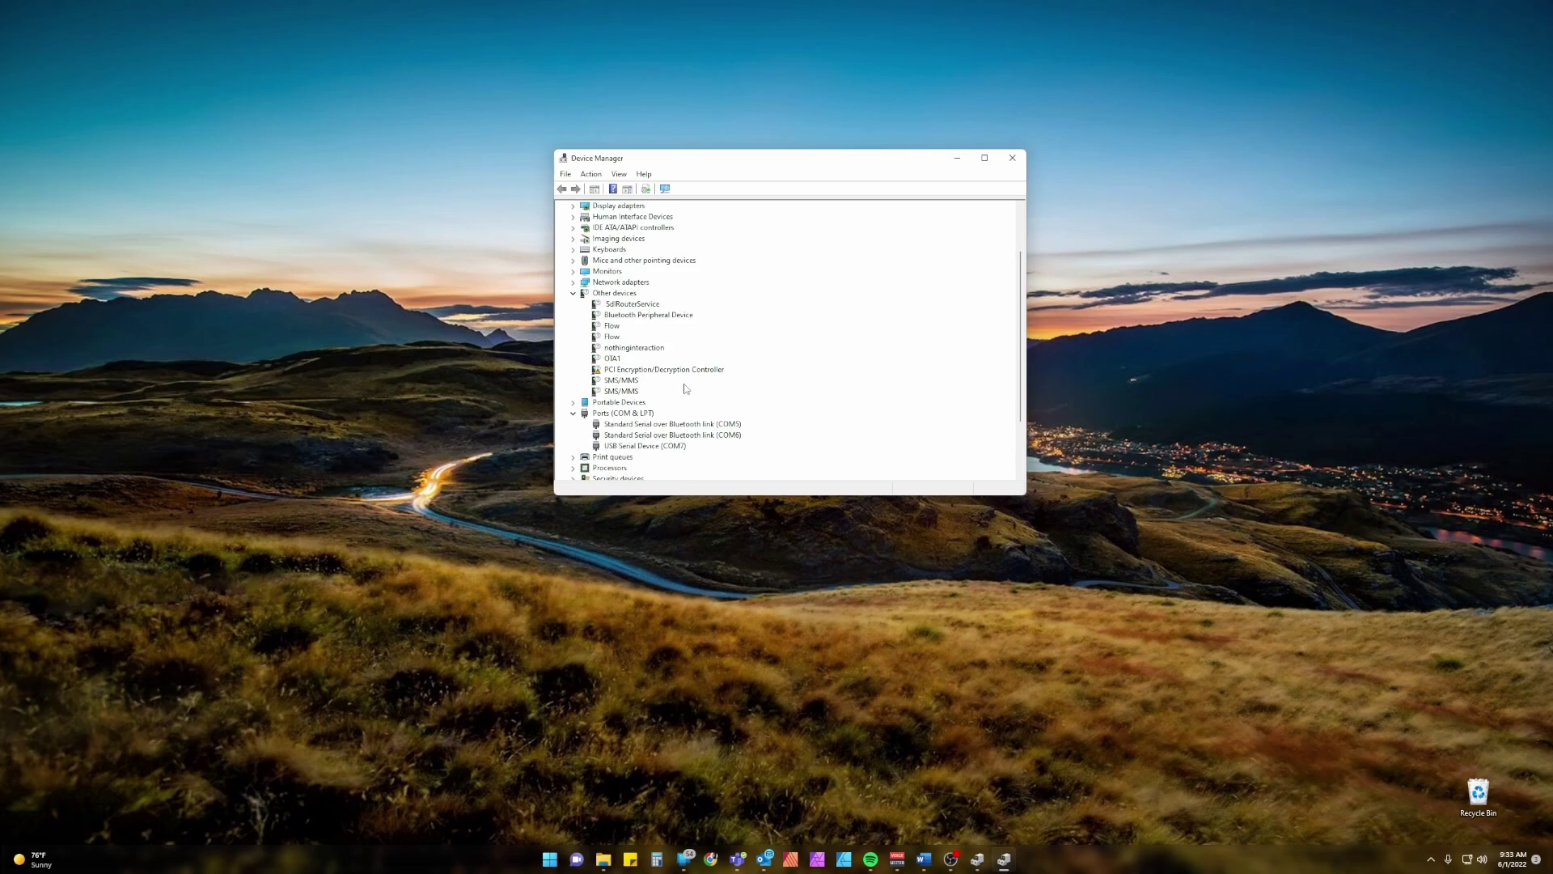
{"action": "scroll", "coordinate": [685, 388], "scroll_direction": "down", "scroll_amount": 2}
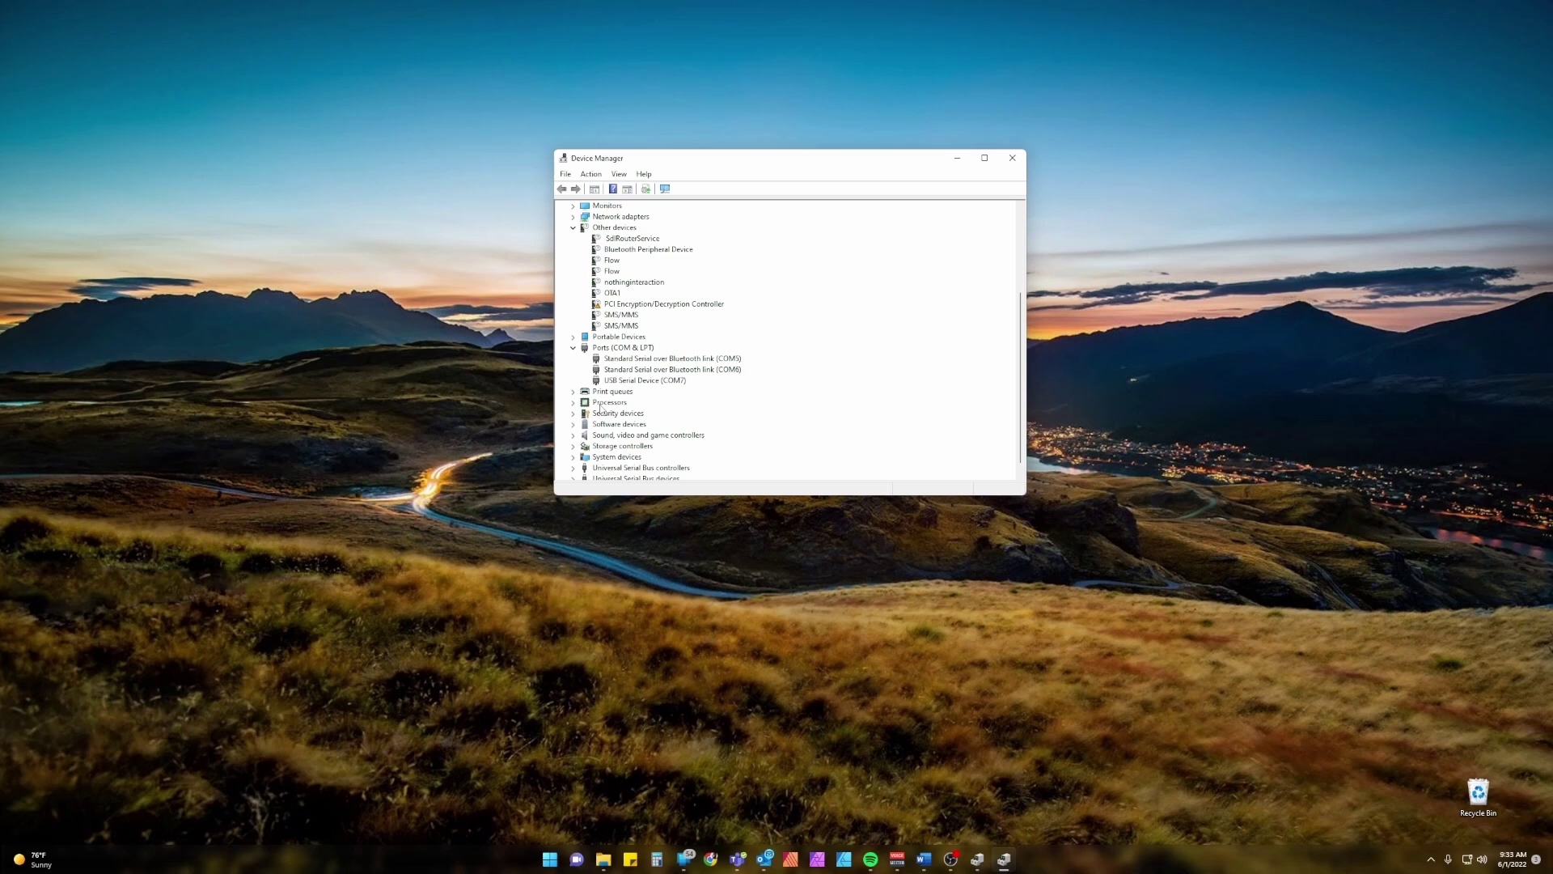
{"action": "left_click", "coordinate": [632, 381]}
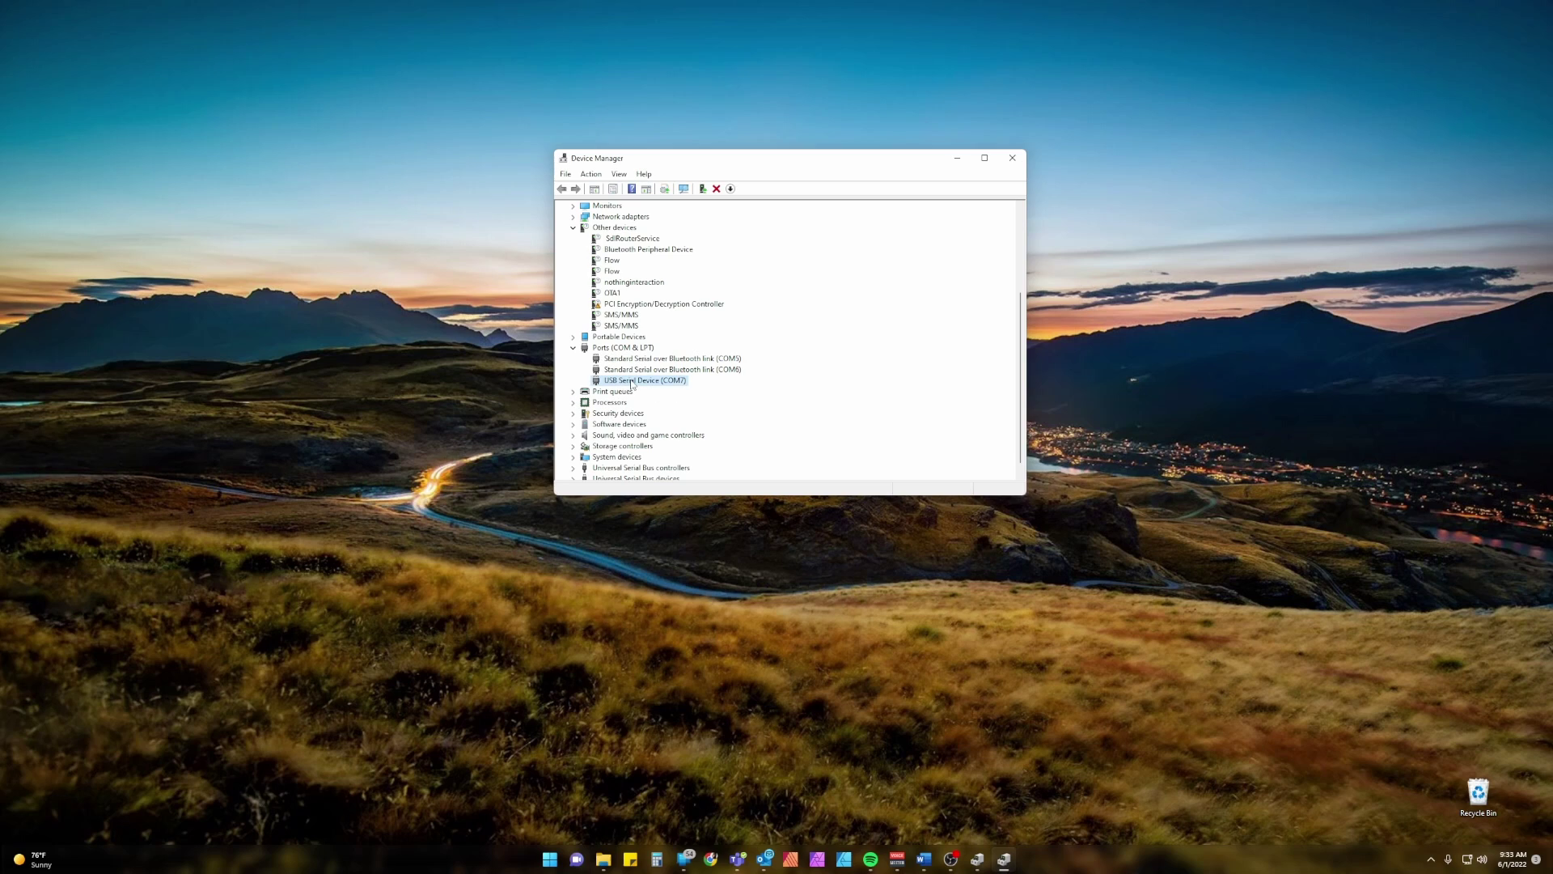
Start a manual driver update for USB Serial Device (COM7) from its Properties Driver tab
{"action": "right_click", "coordinate": [633, 384]}
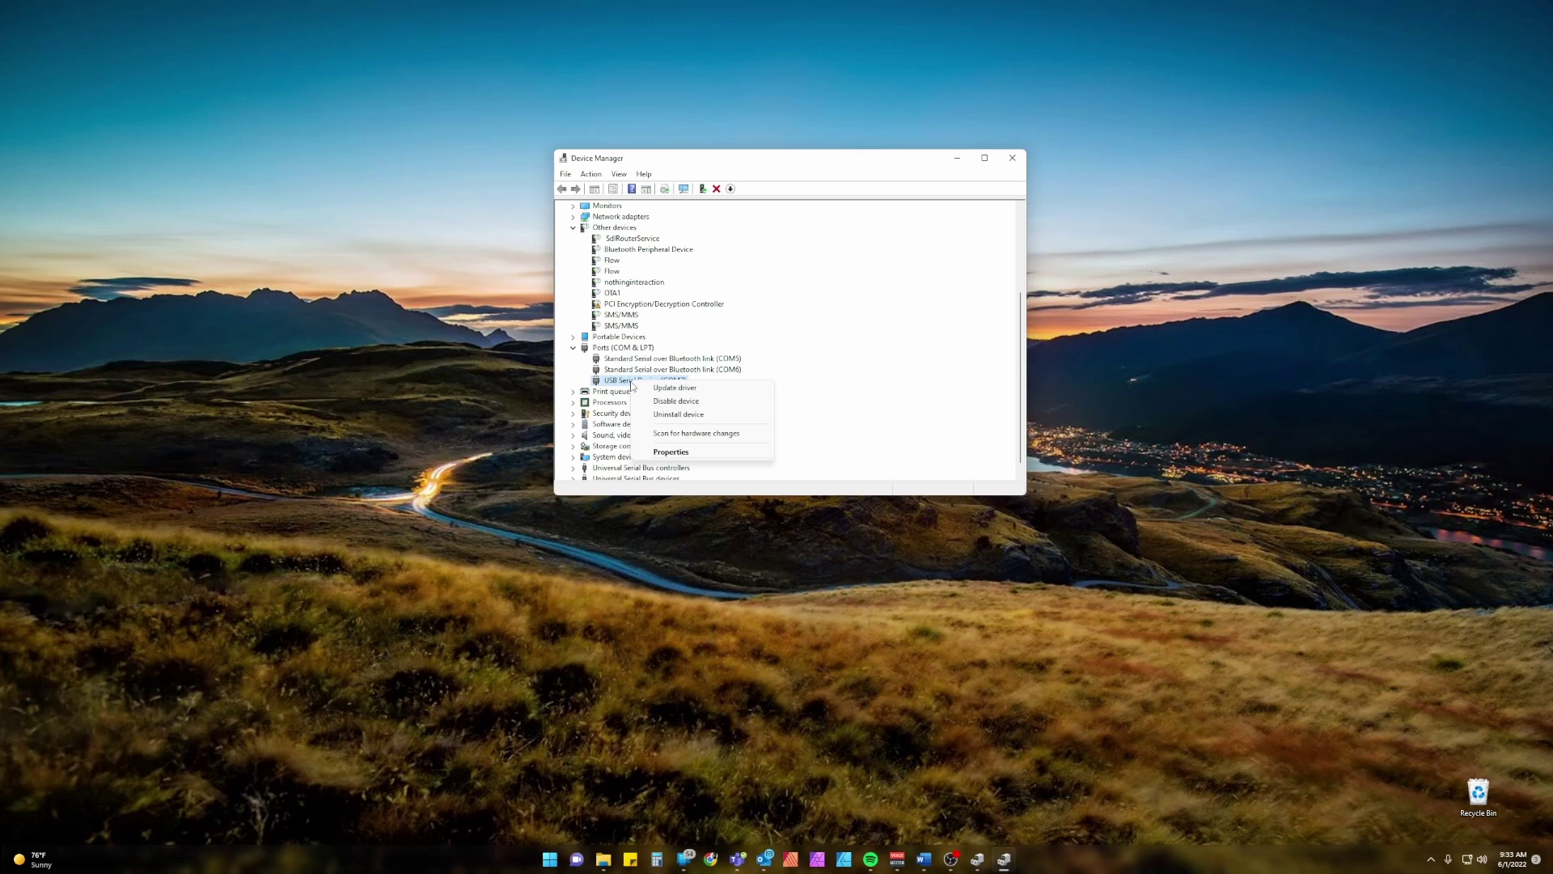
{"action": "left_click", "coordinate": [670, 451]}
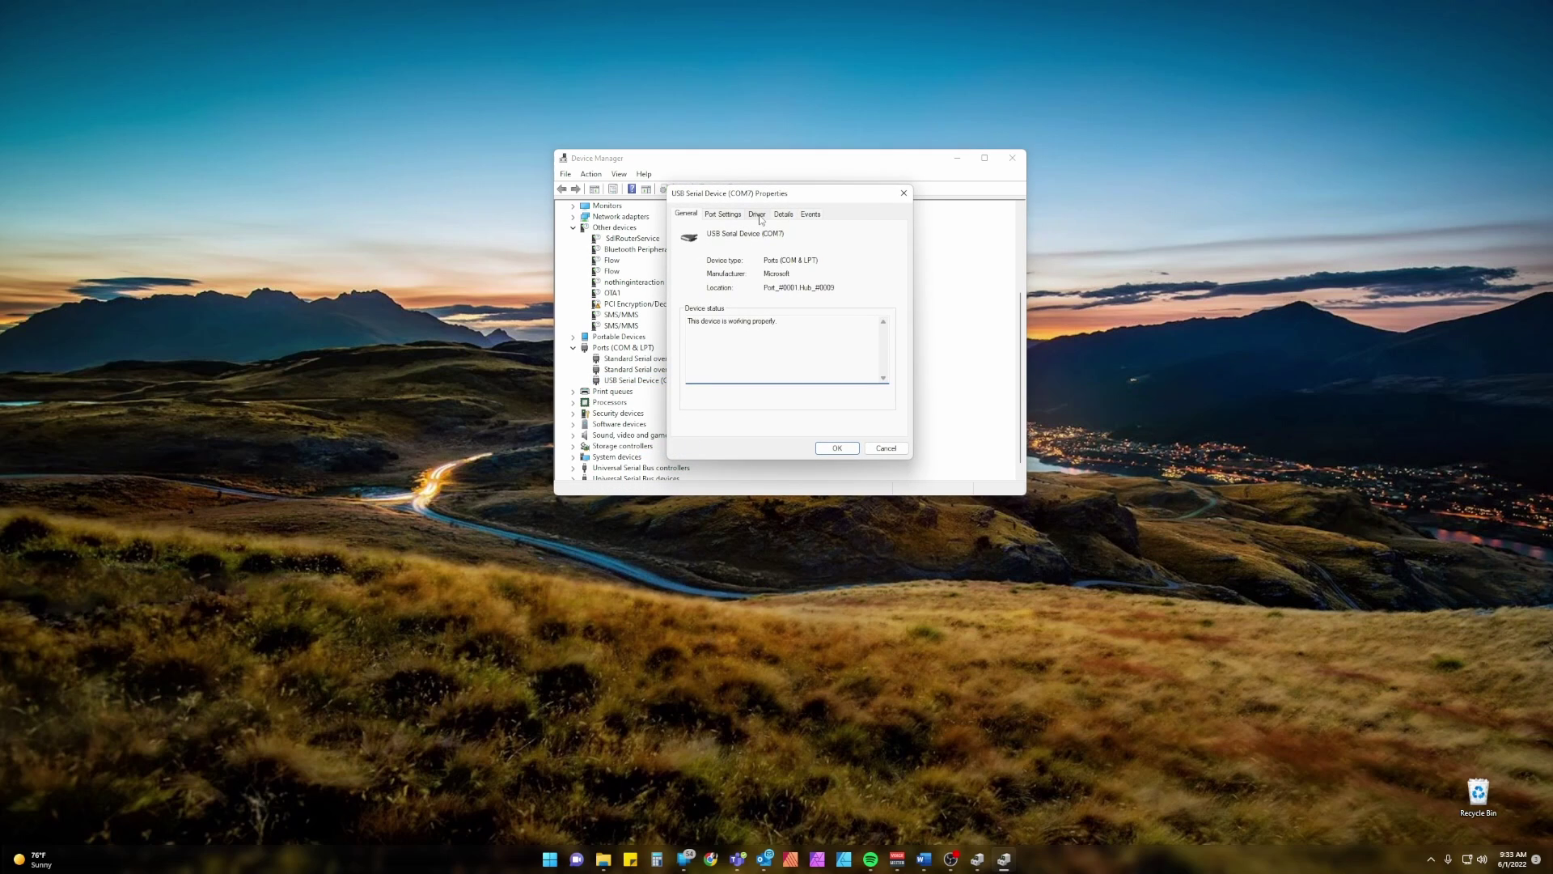
{"action": "left_click", "coordinate": [759, 217]}
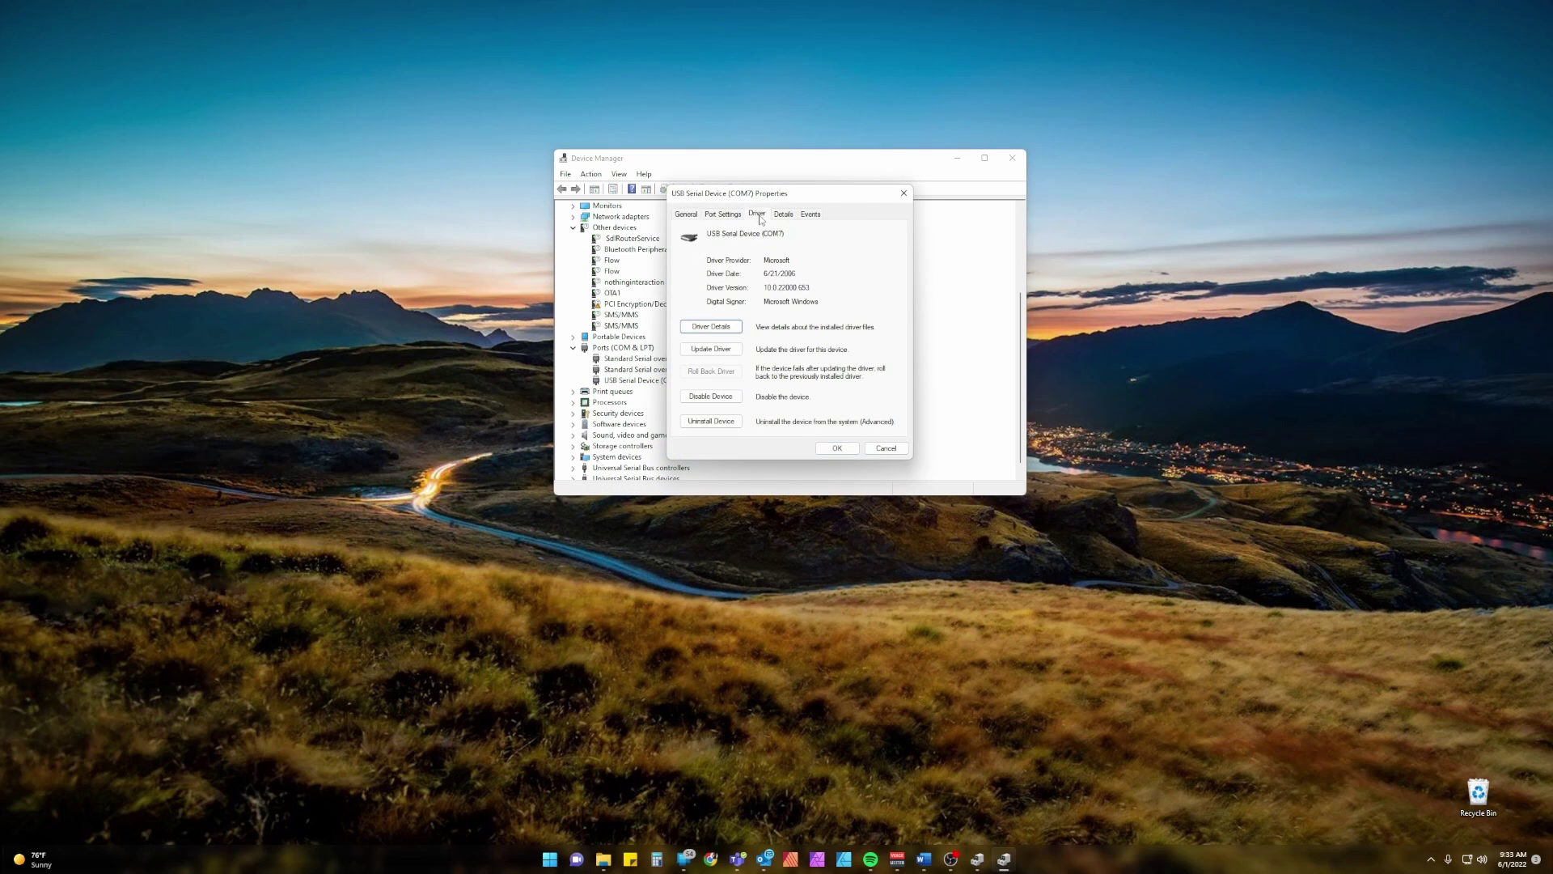
{"action": "left_click", "coordinate": [722, 351]}
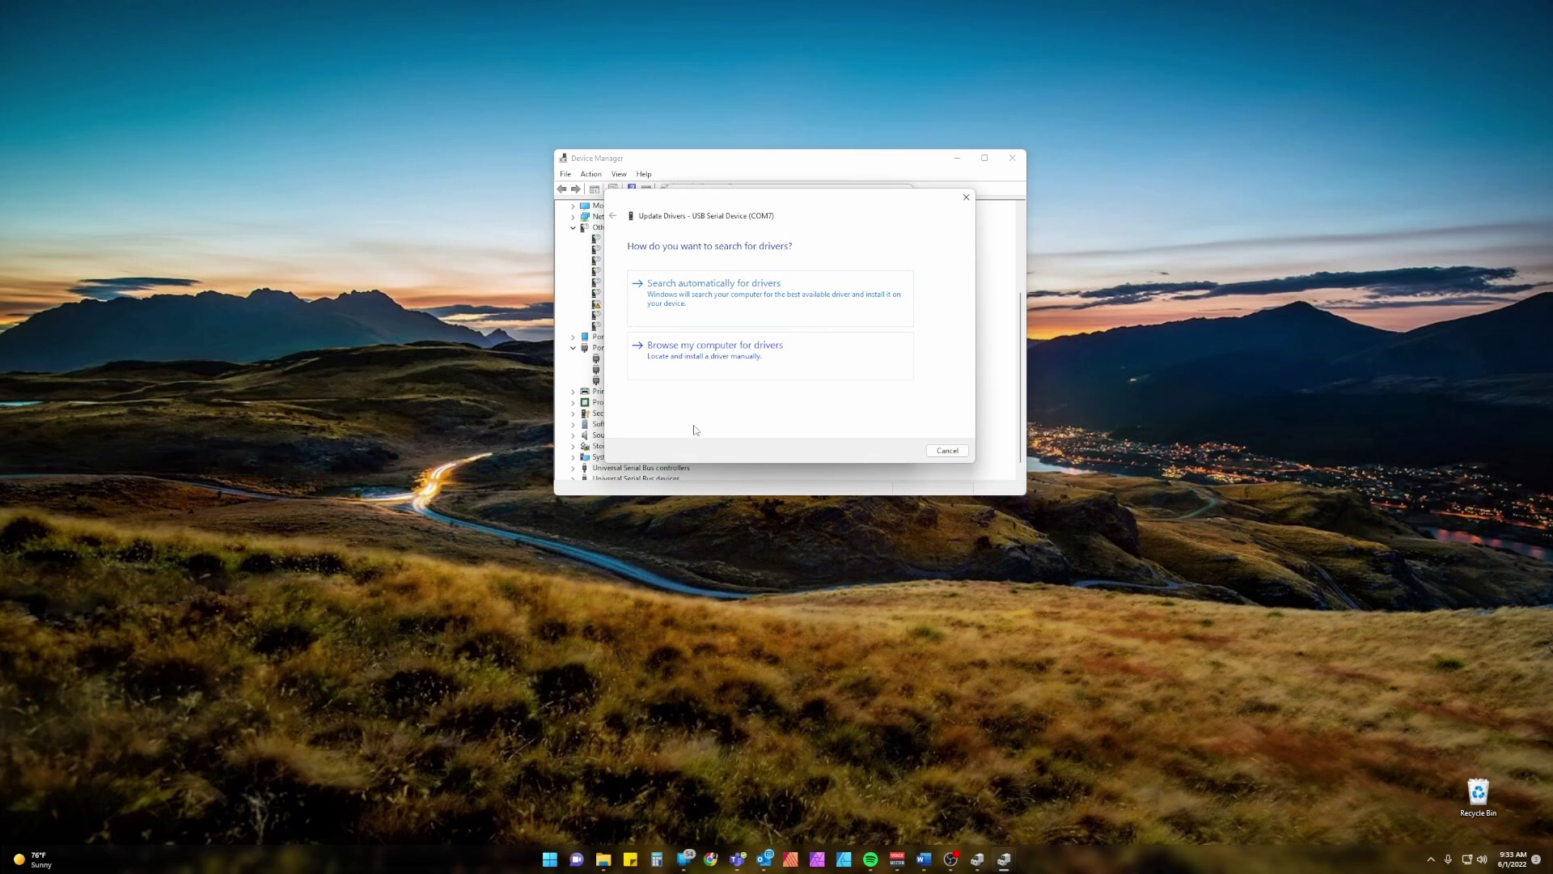
{"action": "left_click", "coordinate": [738, 360]}
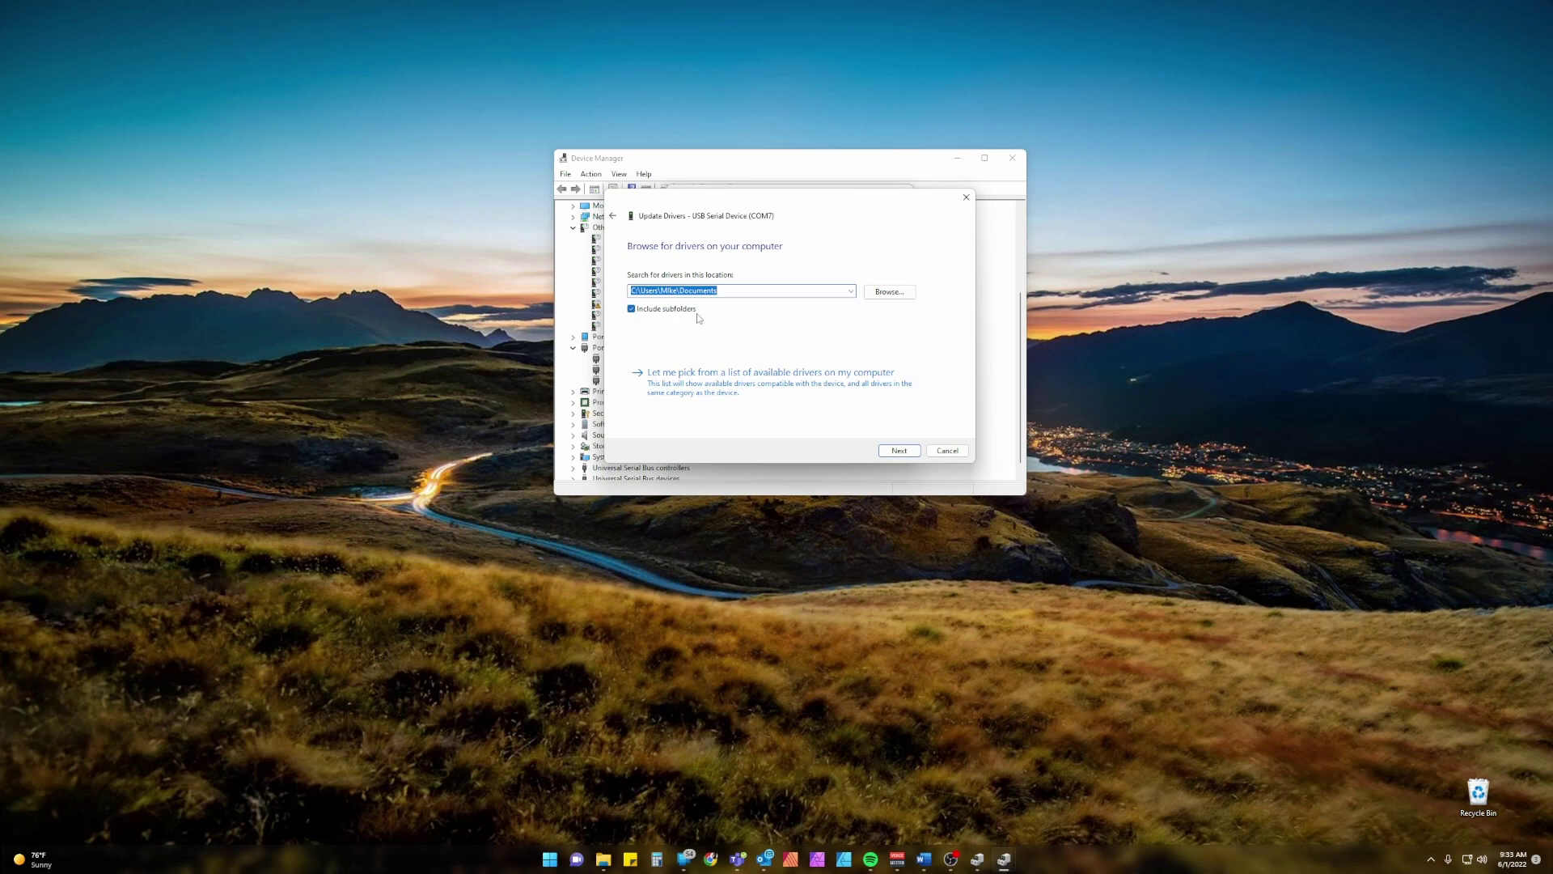
Set the driver search location to Downloads\BK_Radio_Drivers04-2018
{"action": "left_click", "coordinate": [900, 293]}
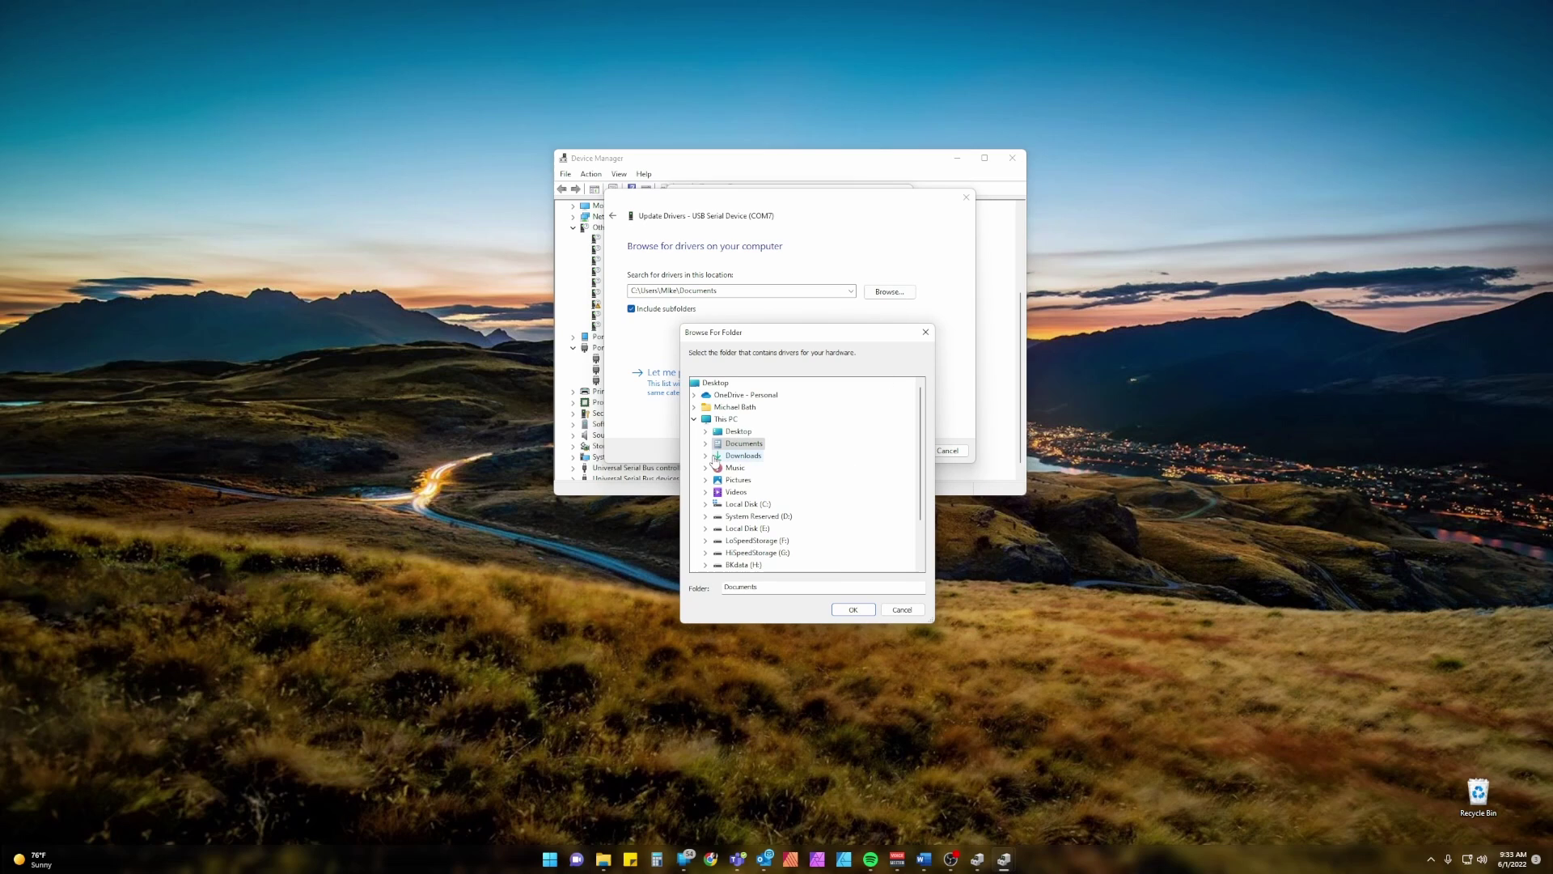
{"action": "left_click", "coordinate": [714, 457]}
{"action": "left_click", "coordinate": [706, 455]}
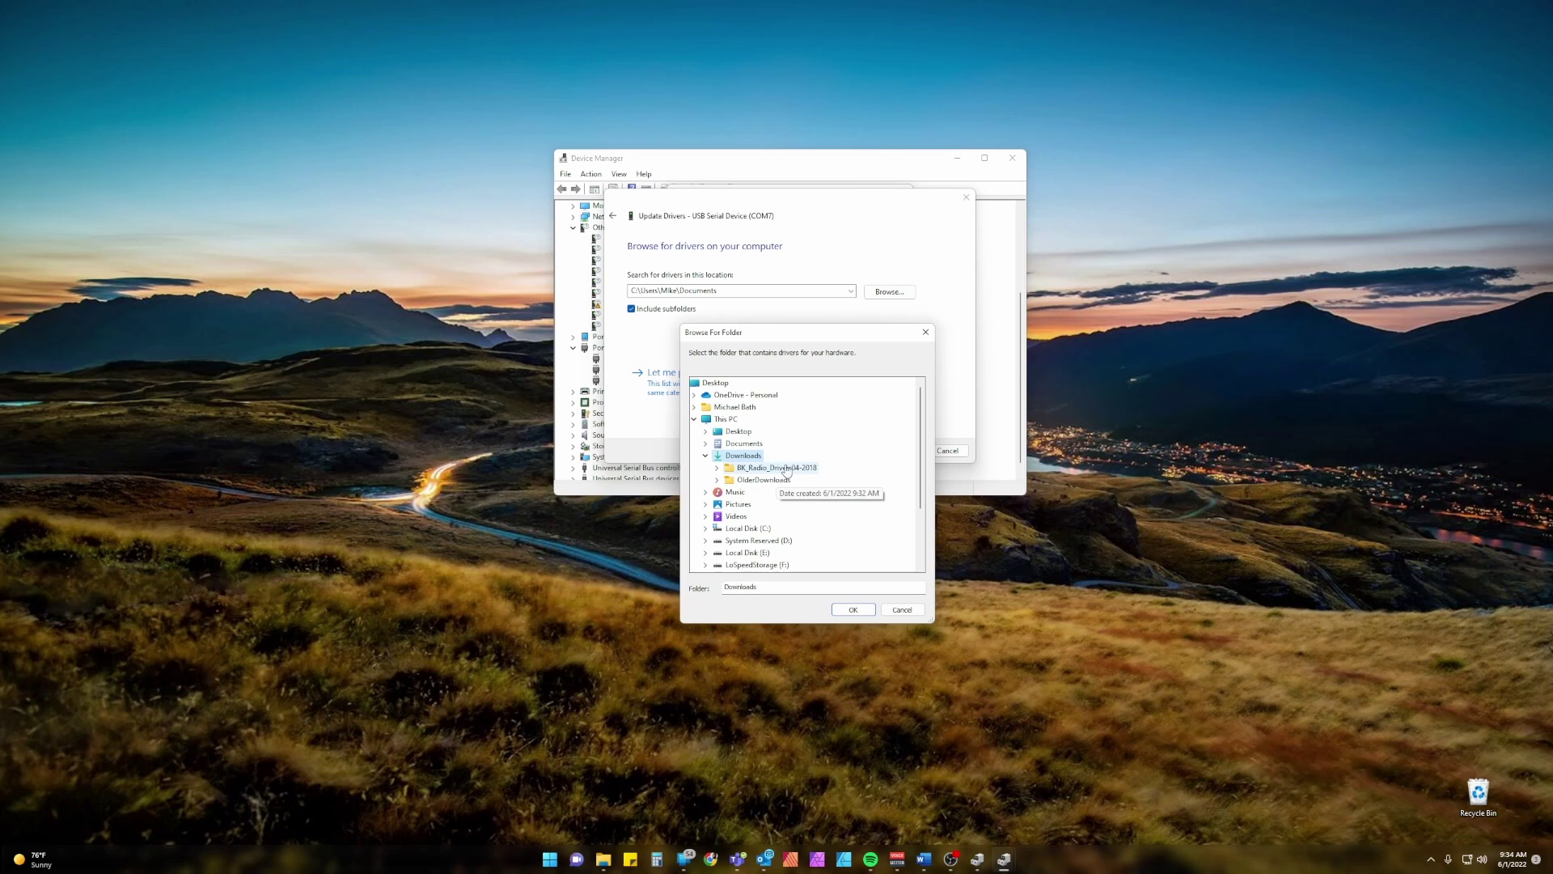
{"action": "double_click", "coordinate": [787, 469]}
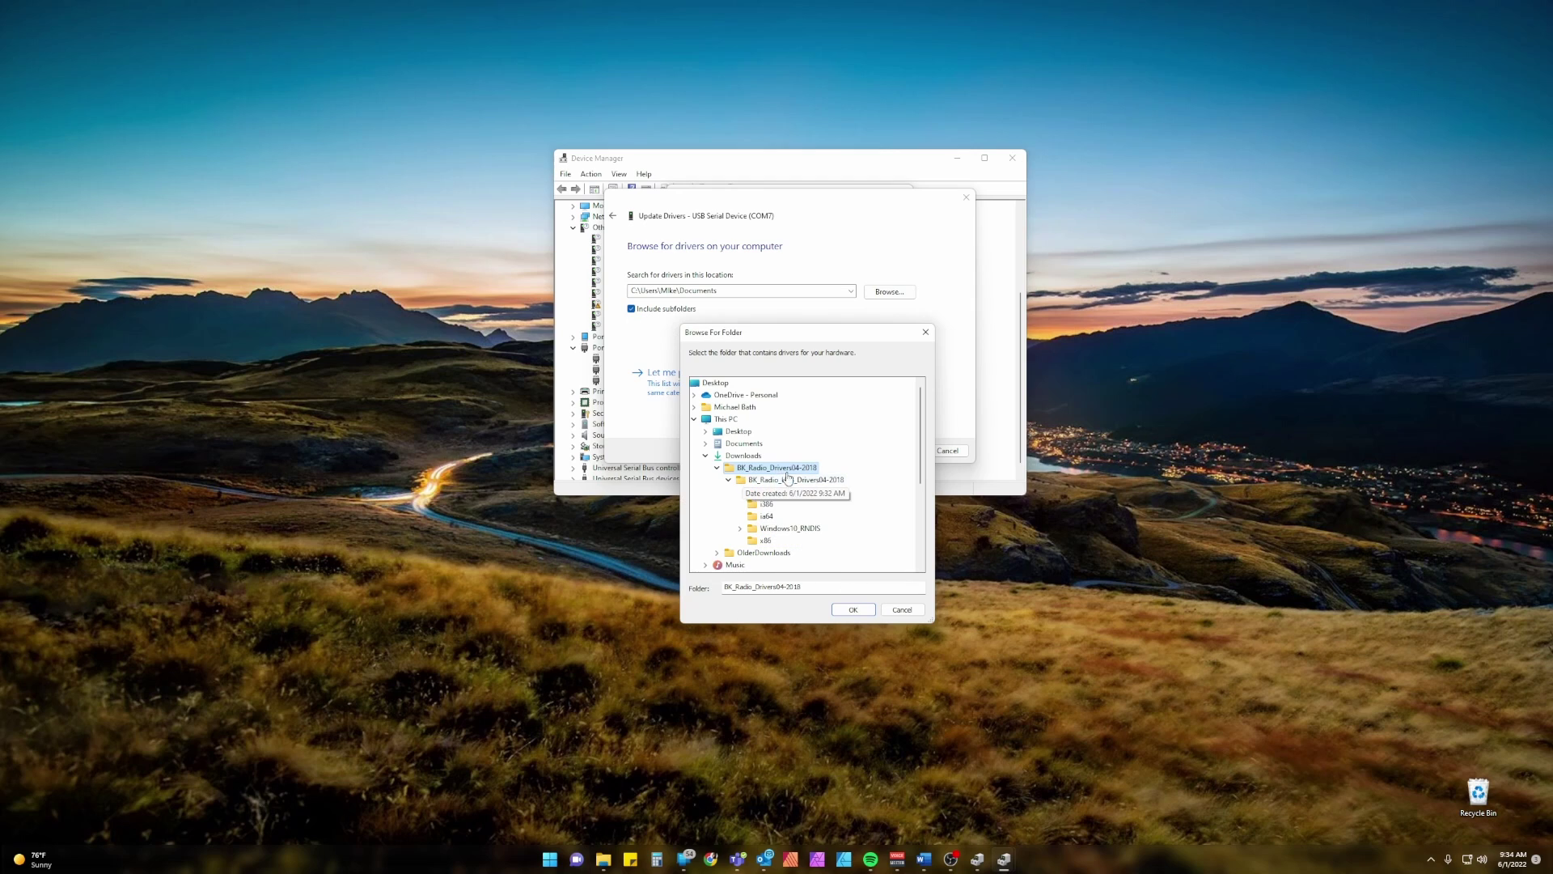
{"action": "left_click", "coordinate": [853, 609]}
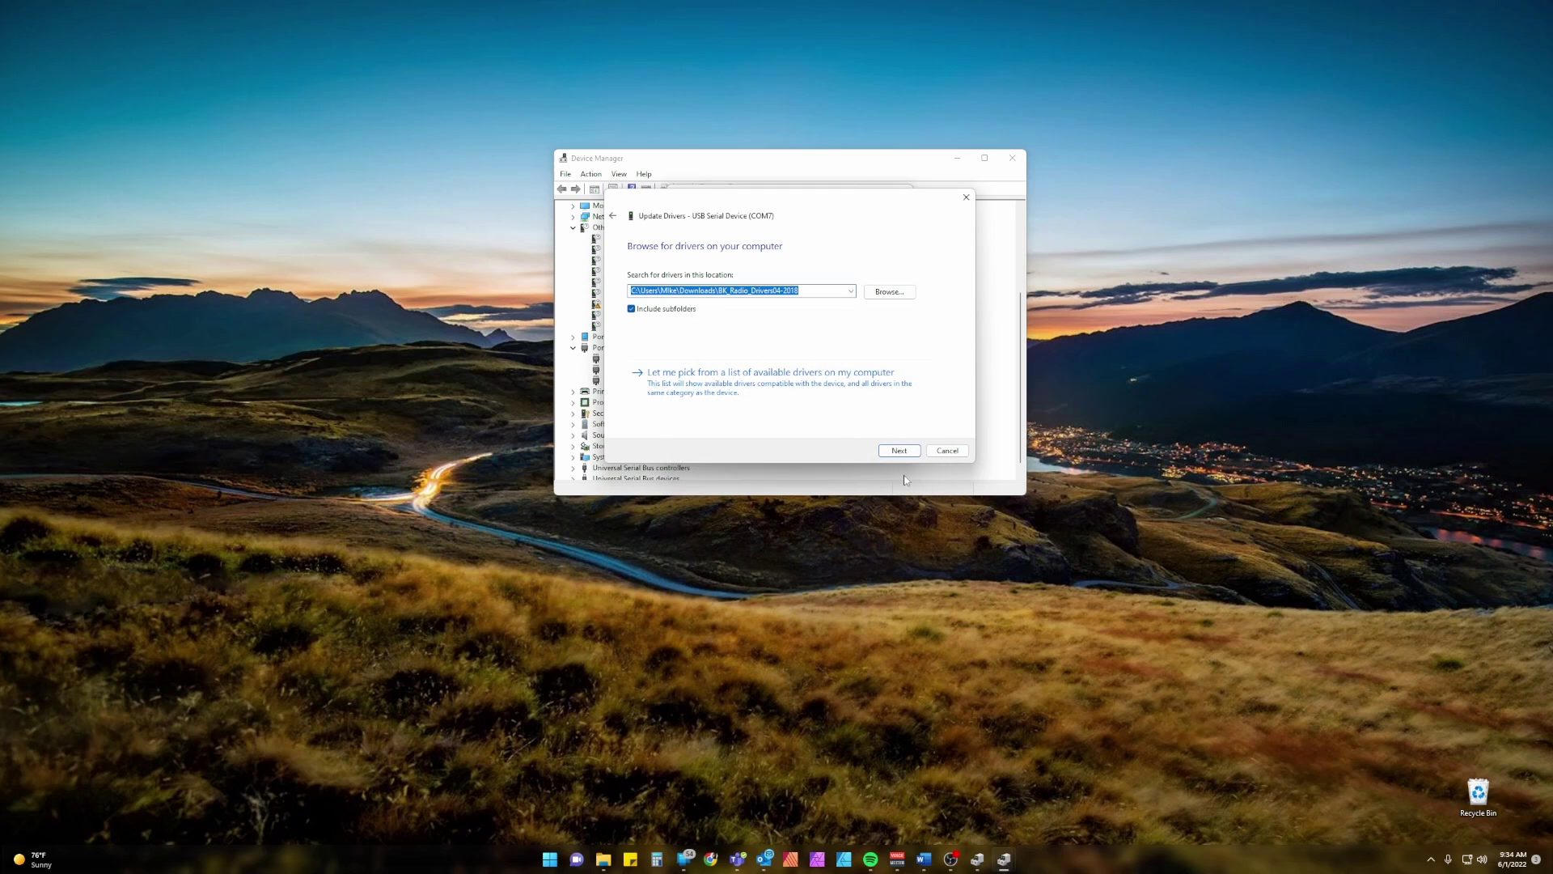
Install the BK radio driver from the chosen folder and close the wizard and properties
{"action": "left_click", "coordinate": [907, 457]}
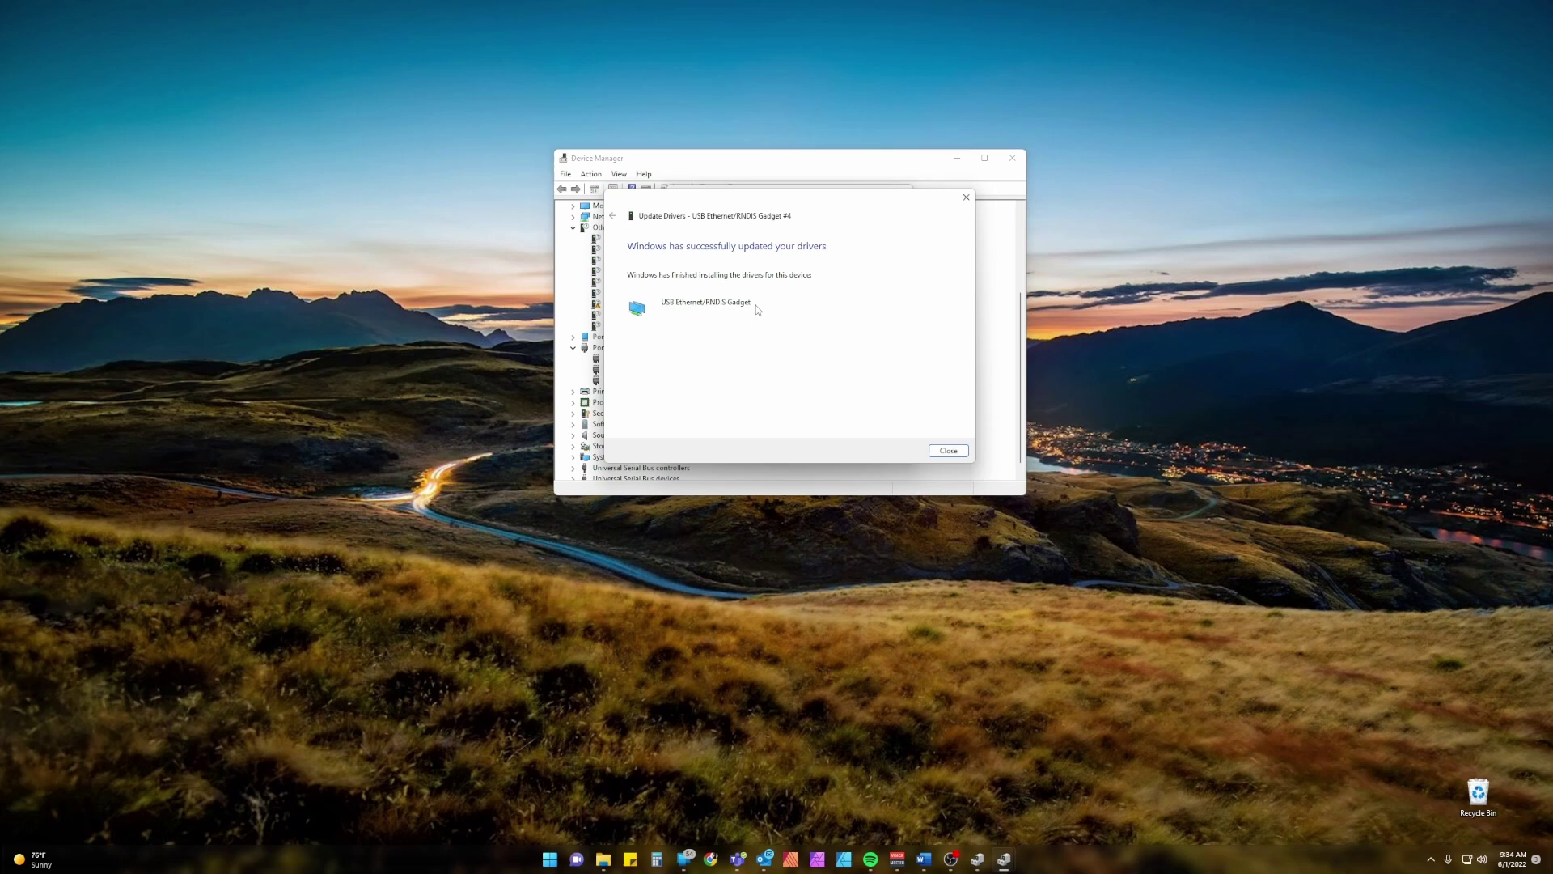
{"action": "left_click", "coordinate": [948, 451]}
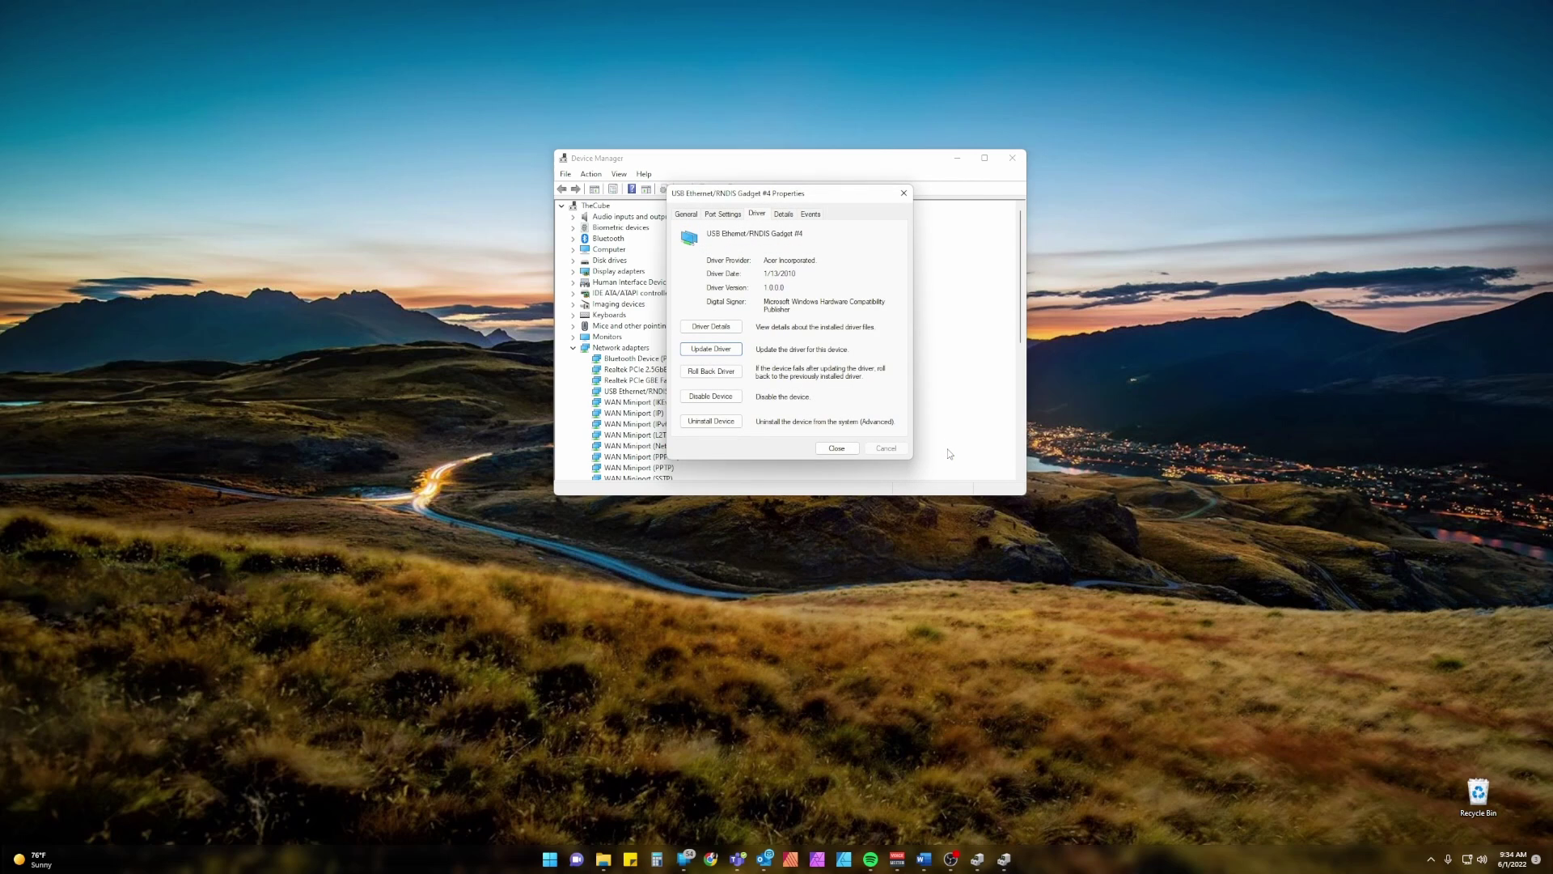
{"action": "left_click", "coordinate": [846, 449]}
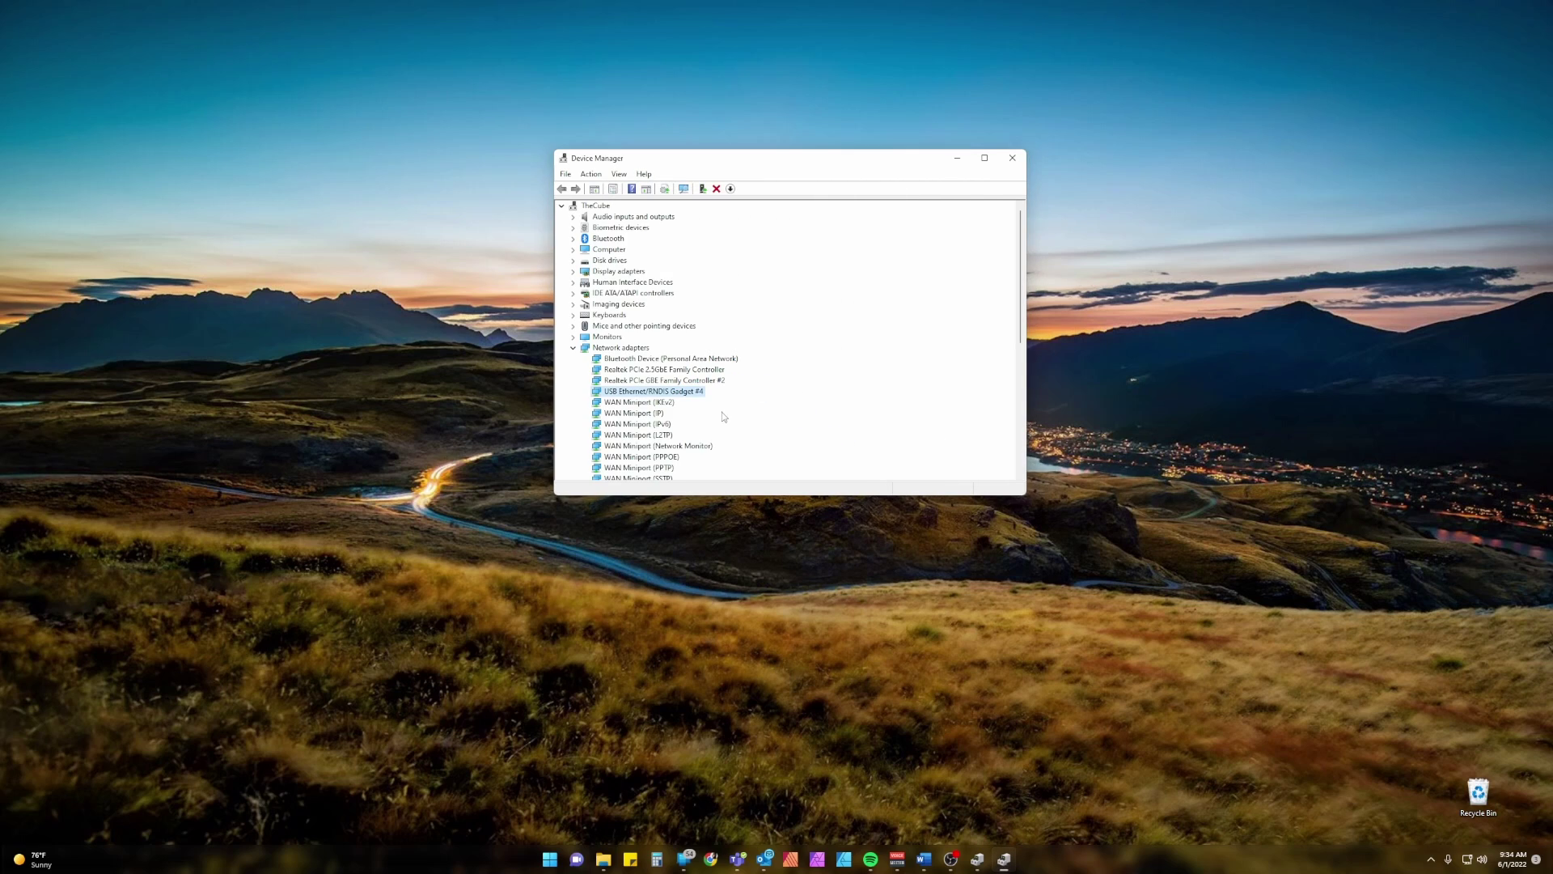
Review USB Ethernet/RNDIS Gadget #4 driver details: Acer Incorporated, 1/13/2010, version 1.0.0.0
{"action": "scroll", "coordinate": [673, 396], "scroll_direction": "down", "scroll_amount": 1}
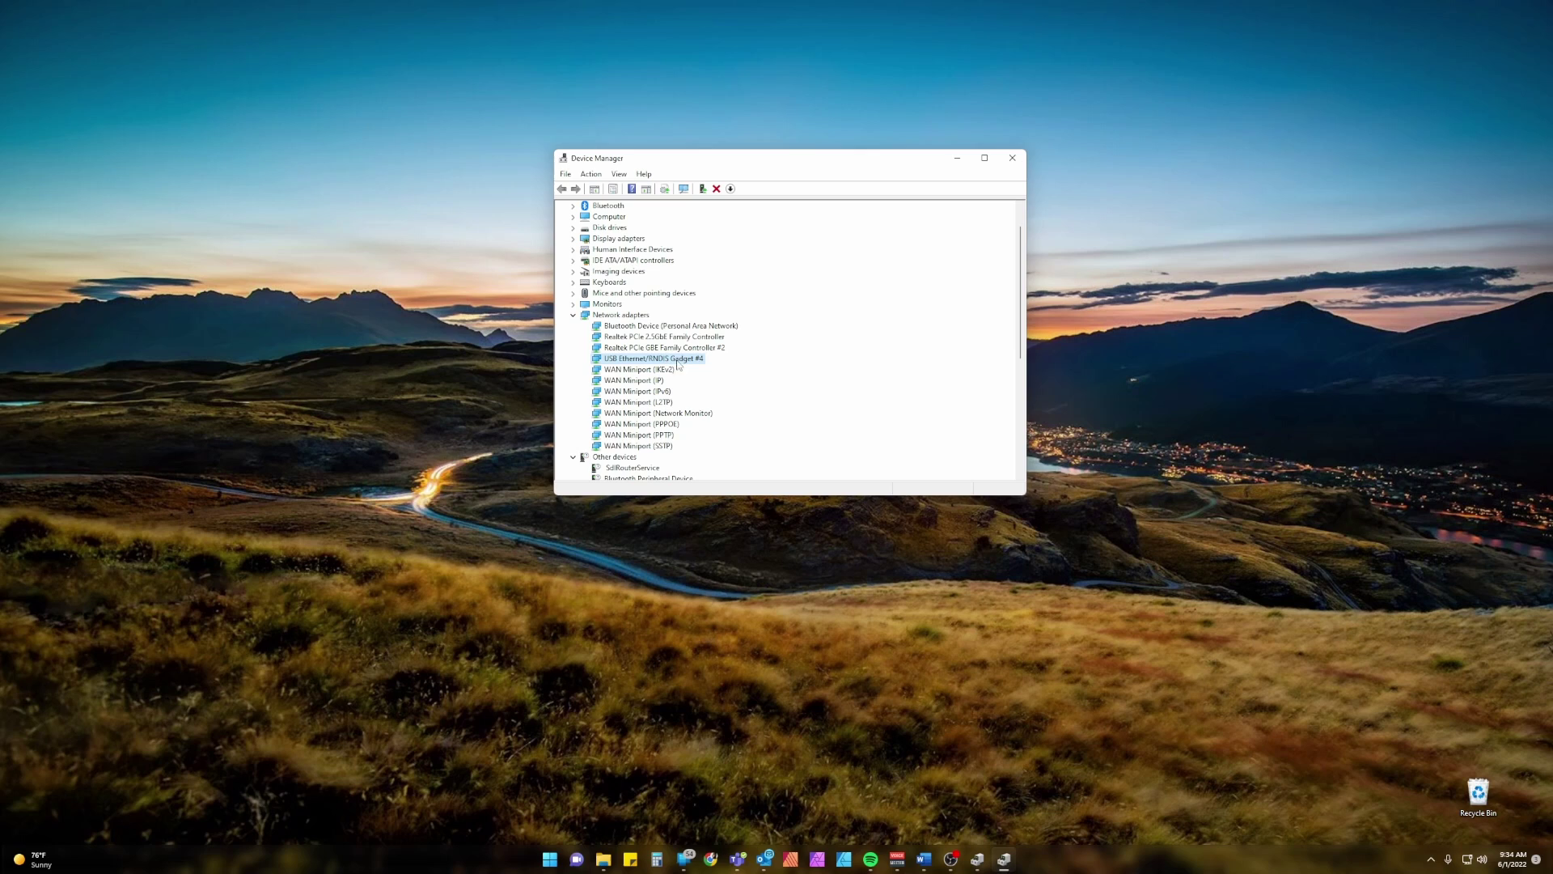
{"action": "right_click", "coordinate": [694, 360]}
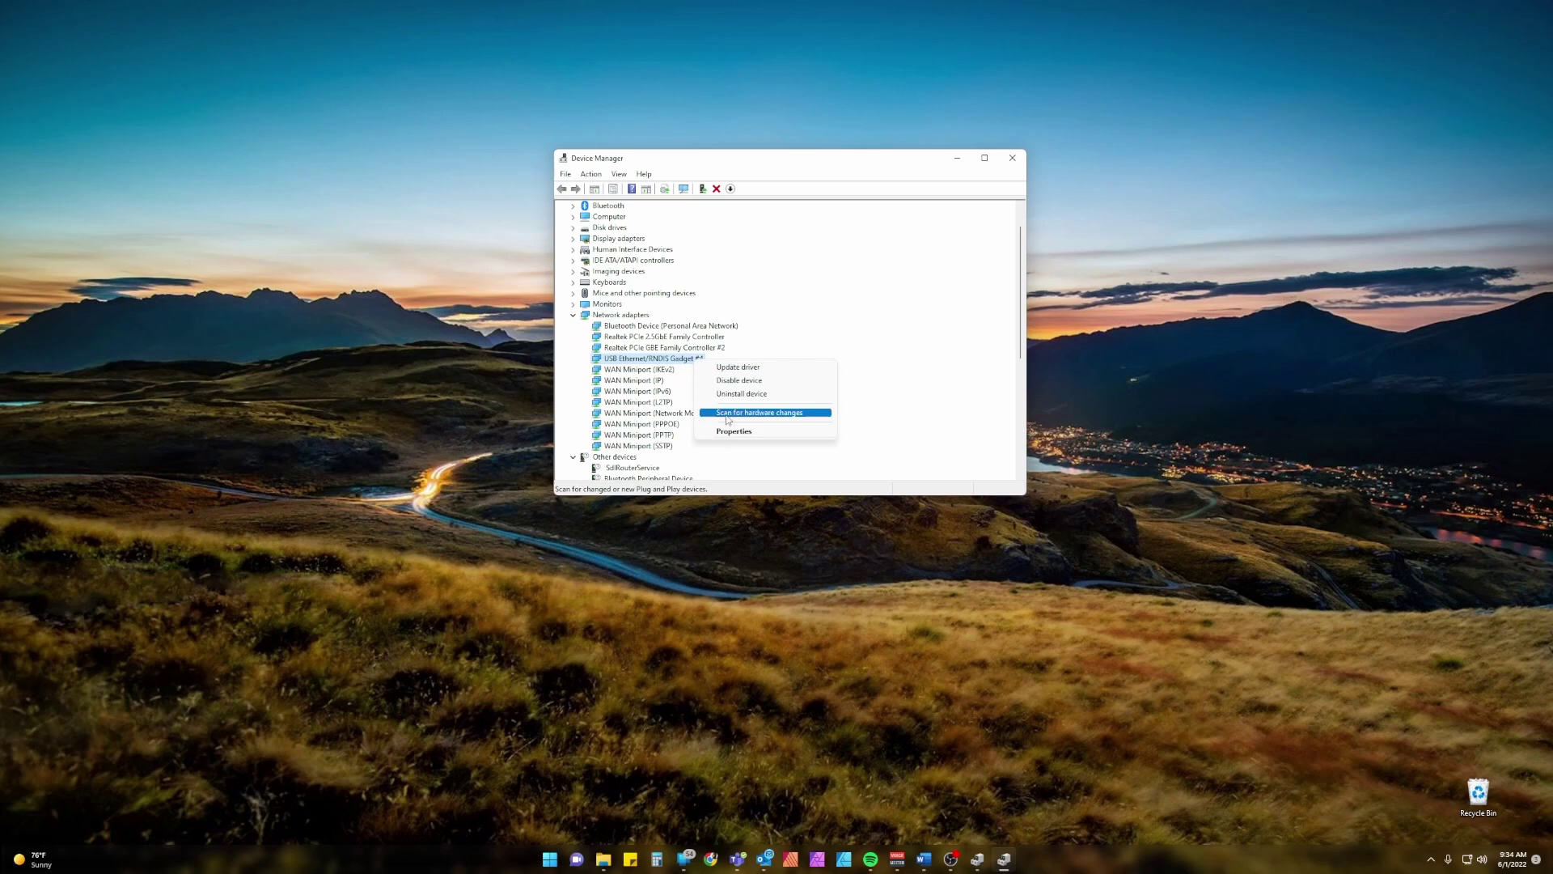
{"action": "left_click", "coordinate": [735, 435]}
{"action": "left_click", "coordinate": [750, 214]}
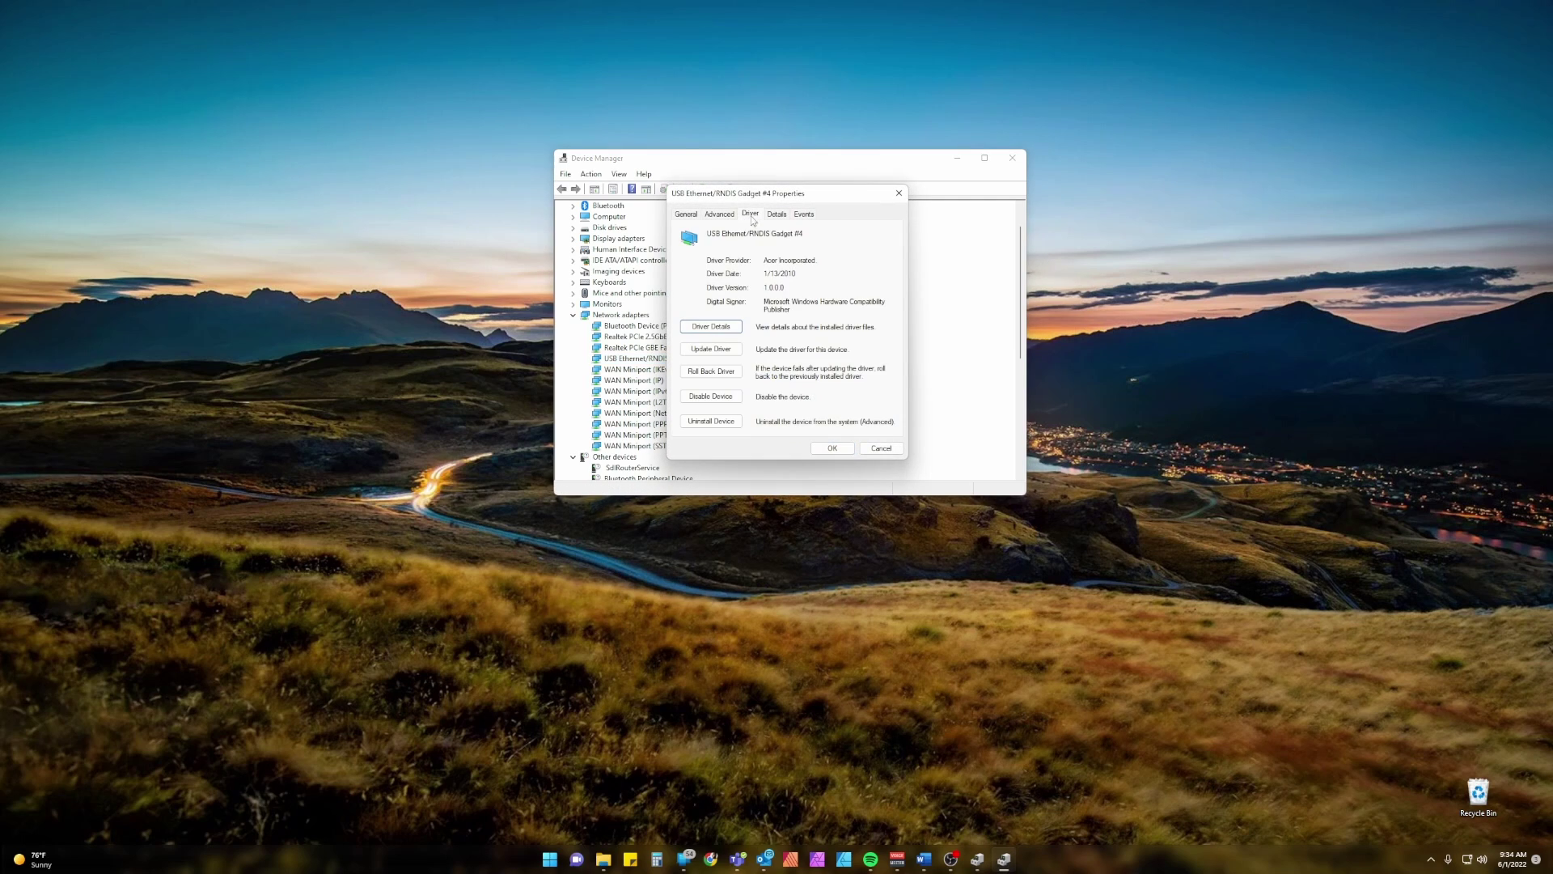
{"action": "left_click_drag", "start_coordinate": [779, 198], "coordinate": [766, 180]}
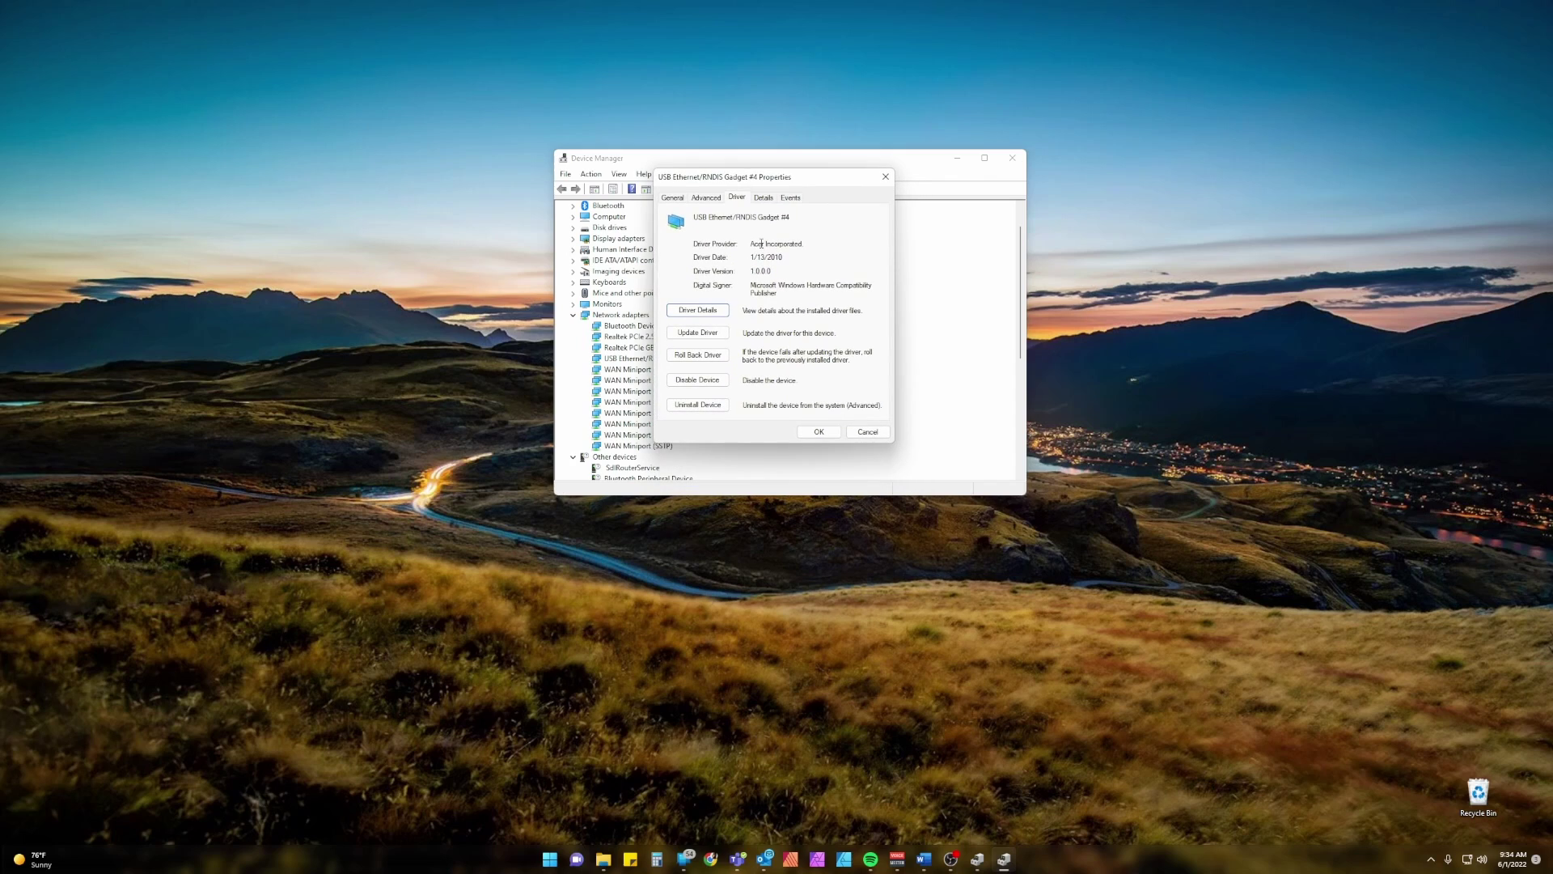
{"action": "left_click_drag", "start_coordinate": [750, 285], "coordinate": [835, 292]}
{"action": "left_click", "coordinate": [775, 304]}
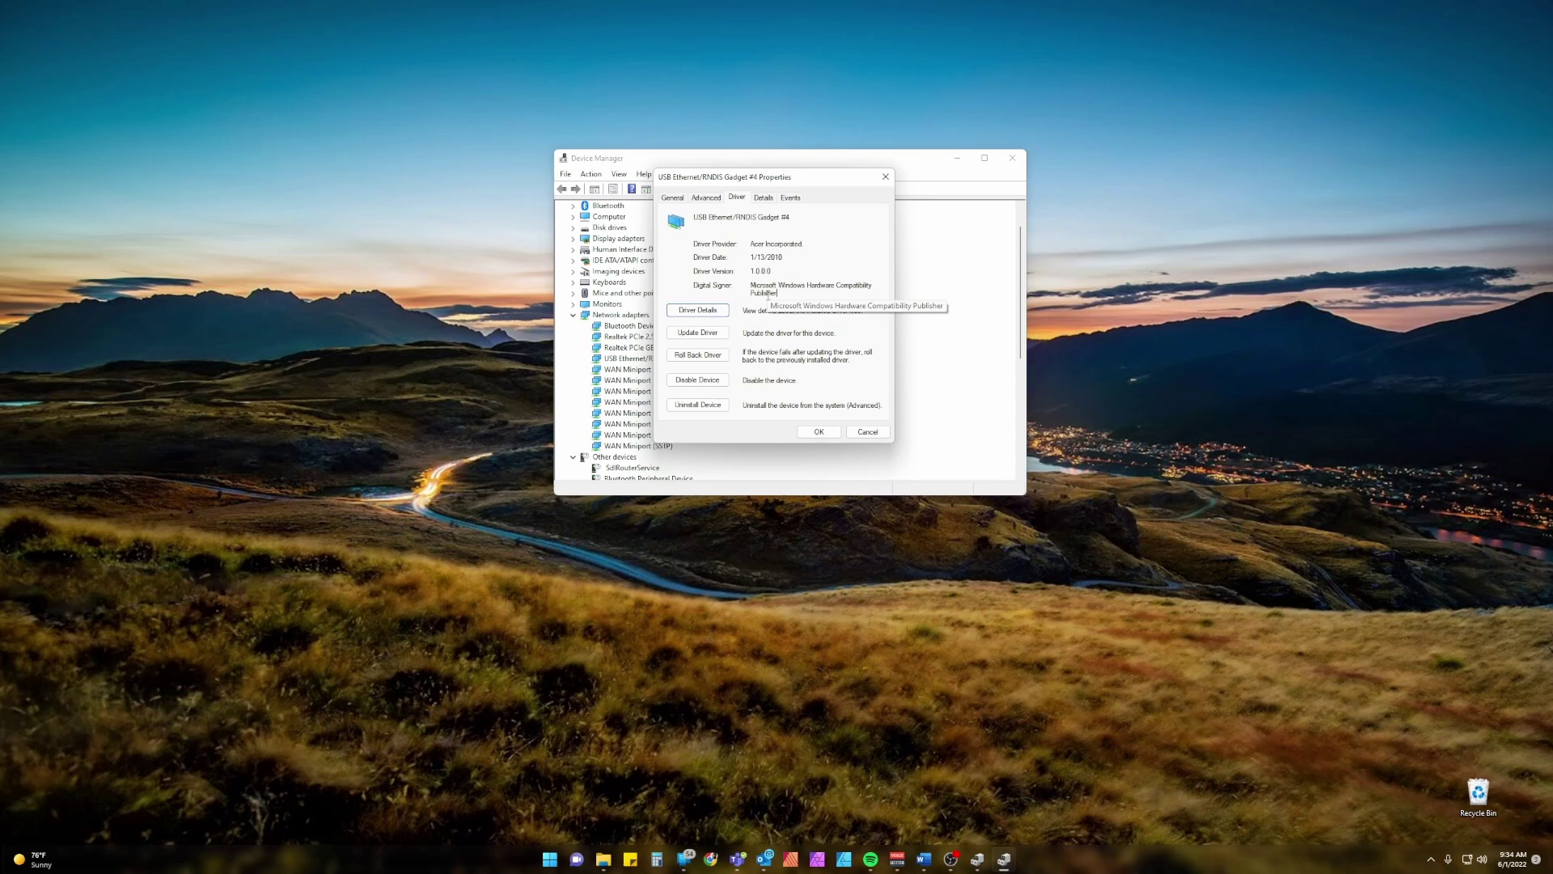
Search 'res' from Start and launch RES 5.8.20
{"action": "key", "text": "super"}
{"action": "type", "text": "res"}
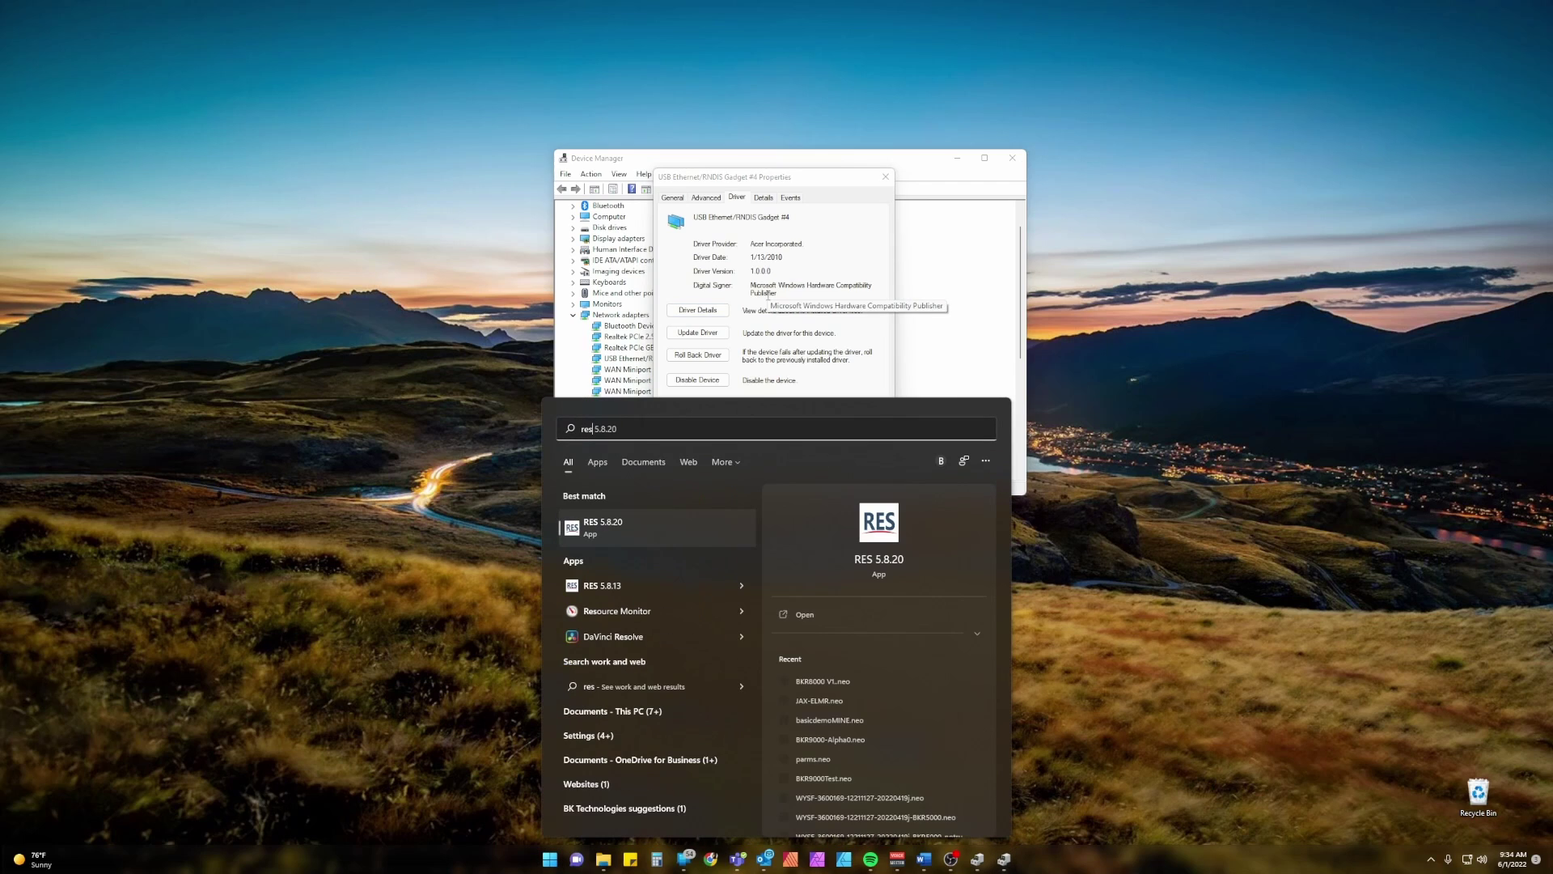
{"action": "key", "text": "Return"}
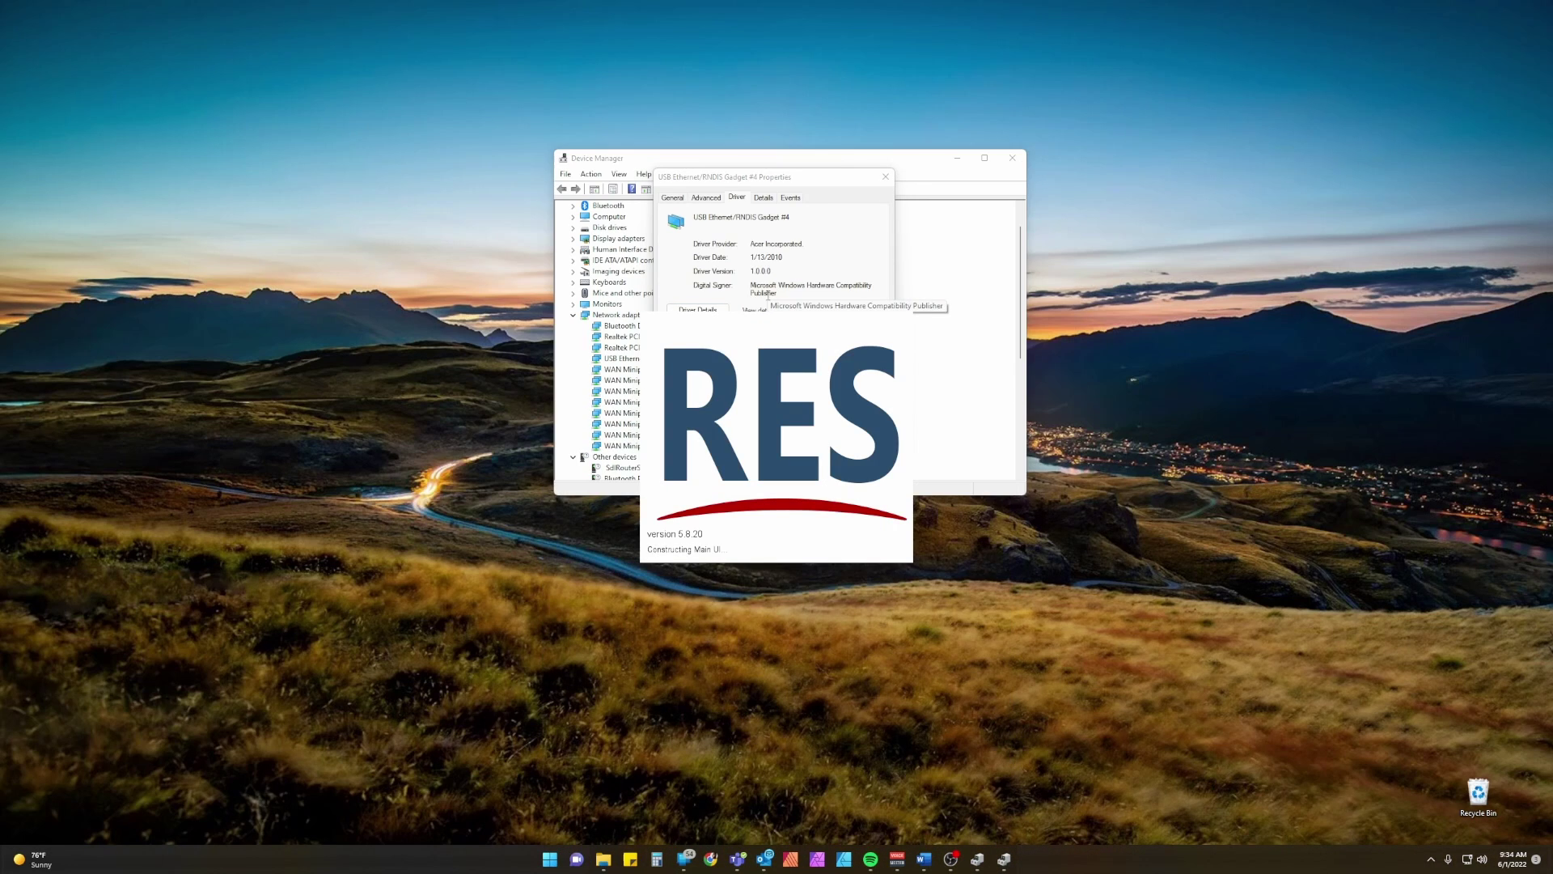